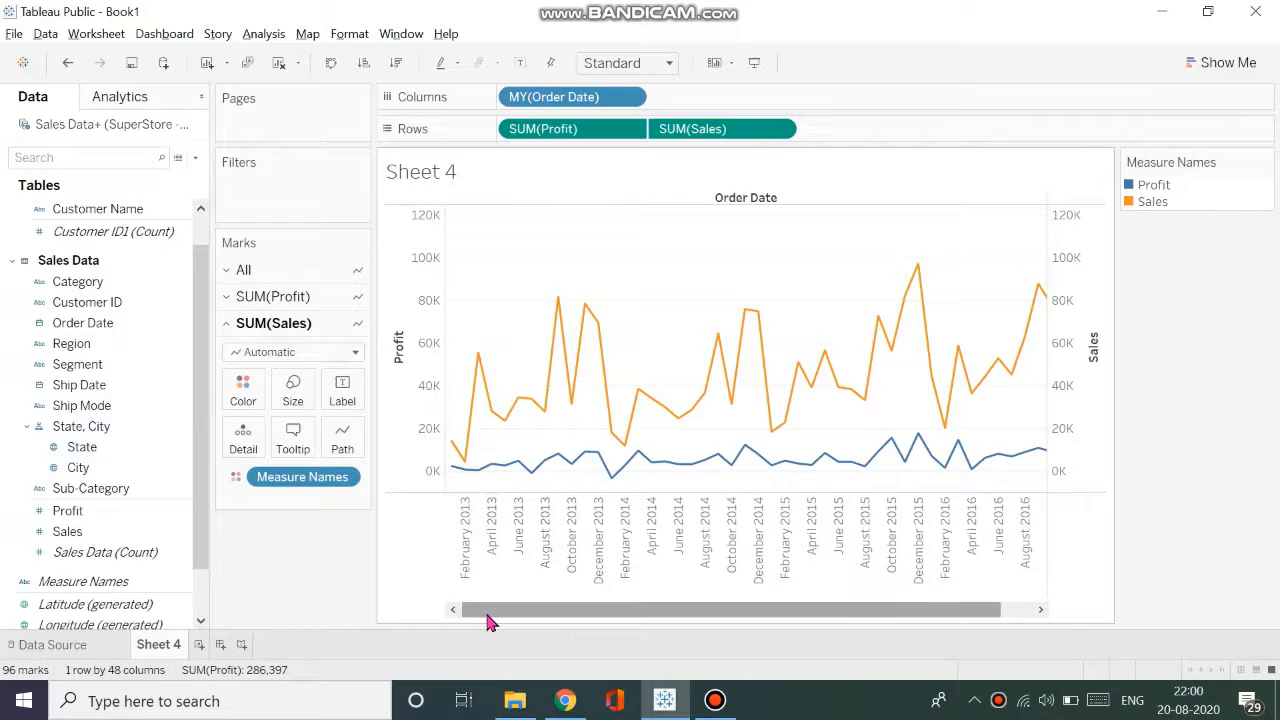
# - Change the Order Date field on Columns to the discrete Month date part
pyautogui.moveTo(490, 622); pyautogui.dragTo(420, 605)
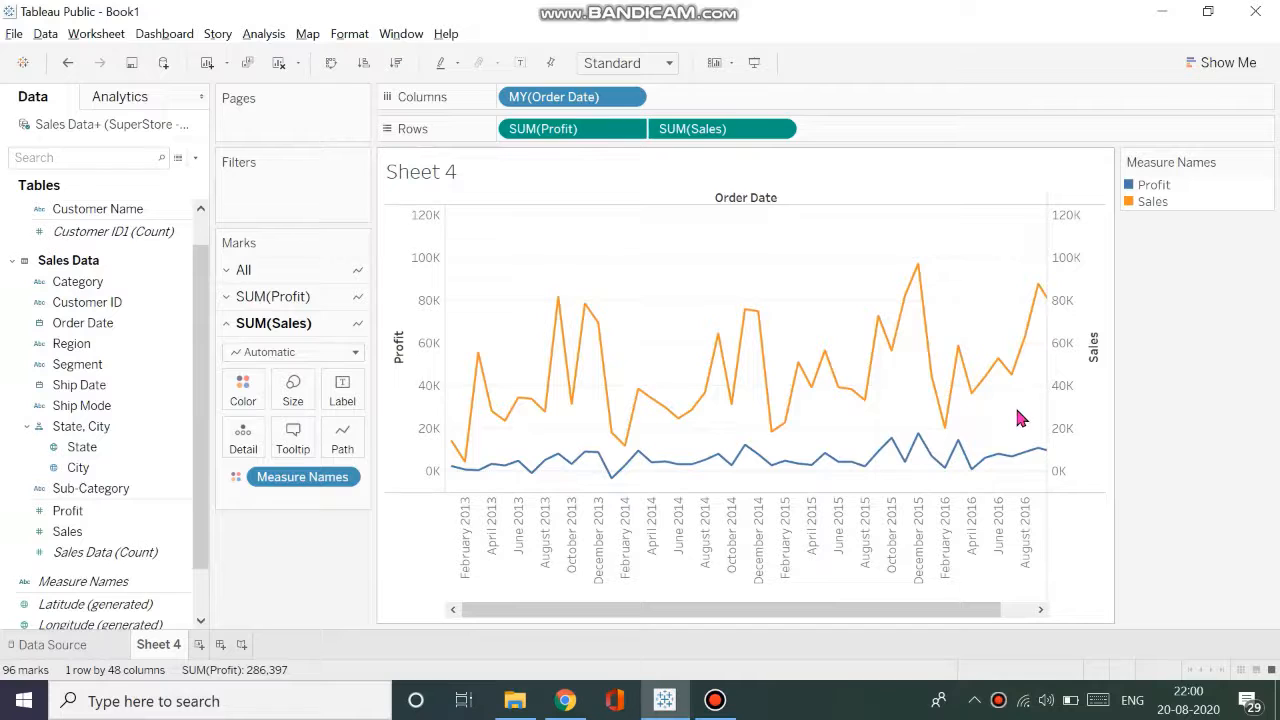
pyautogui.moveTo(577, 611)
pyautogui.mouseDown()
pyautogui.moveTo(574, 623)
pyautogui.moveTo(809, 574)
pyautogui.moveTo(562, 598)
pyautogui.mouseUp()
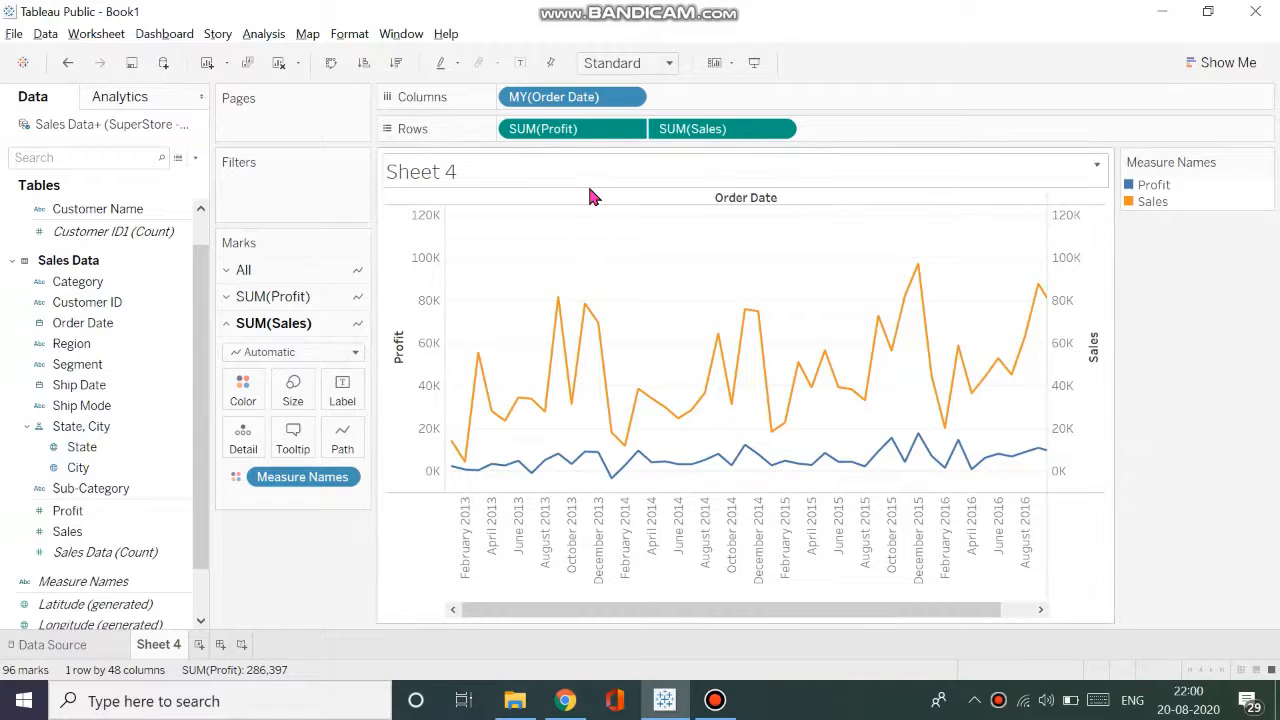
pyautogui.click(631, 97)
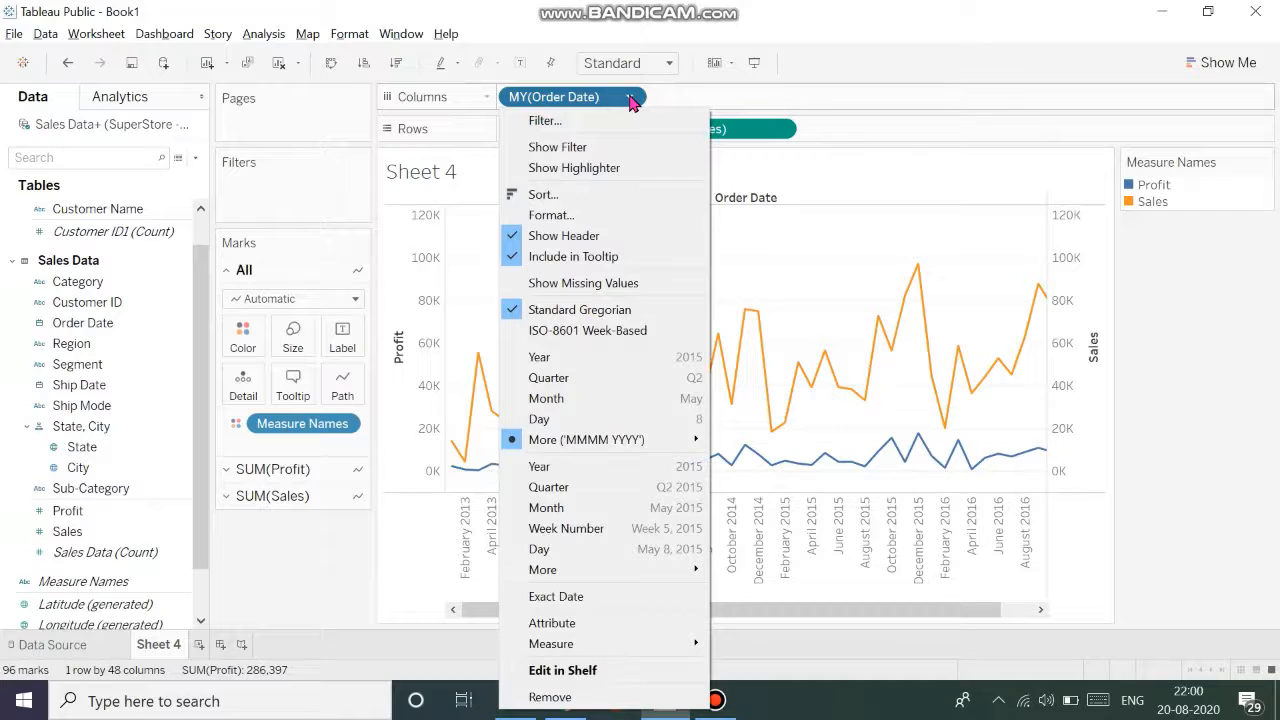
pyautogui.click(648, 398)
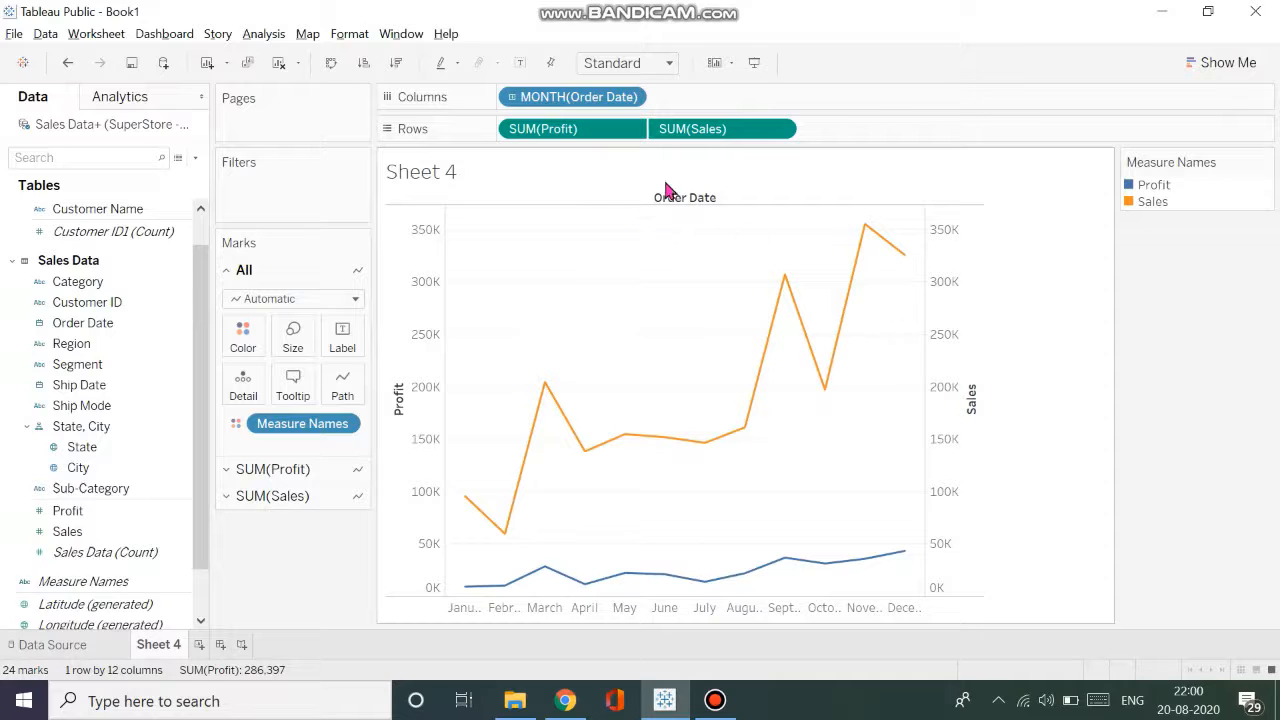
pyautogui.click(632, 91)
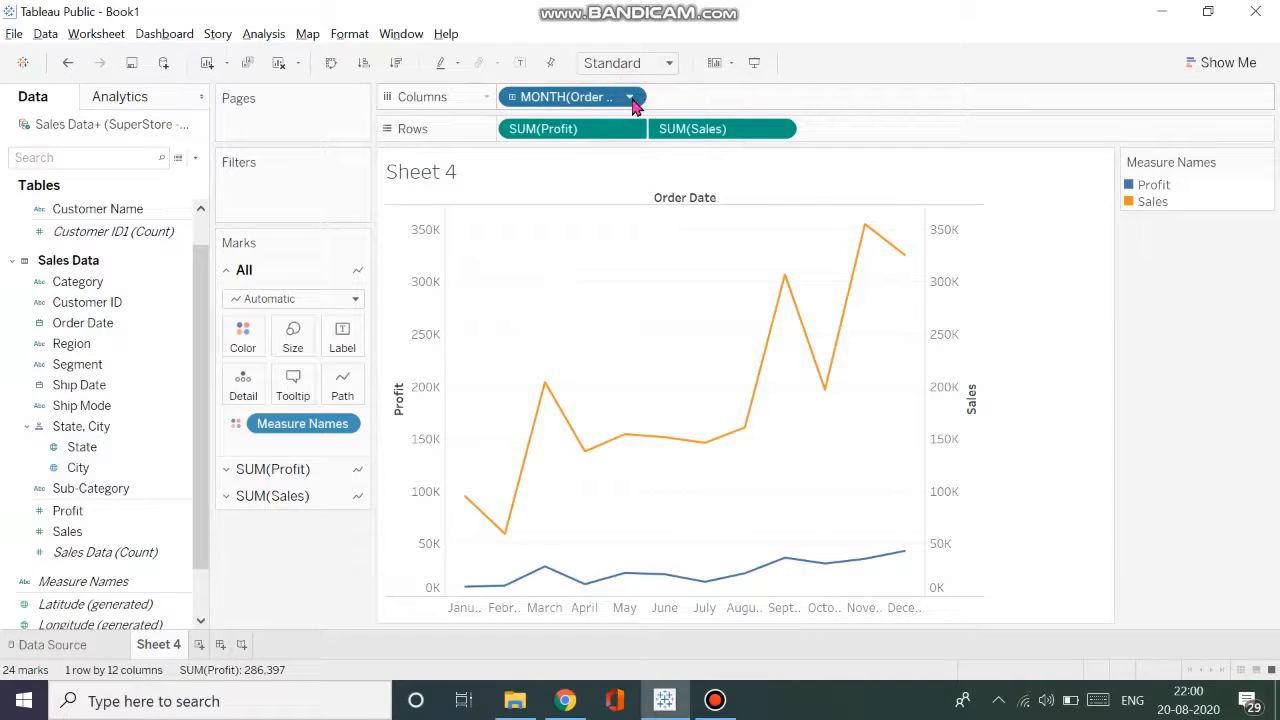
pyautogui.click(632, 100)
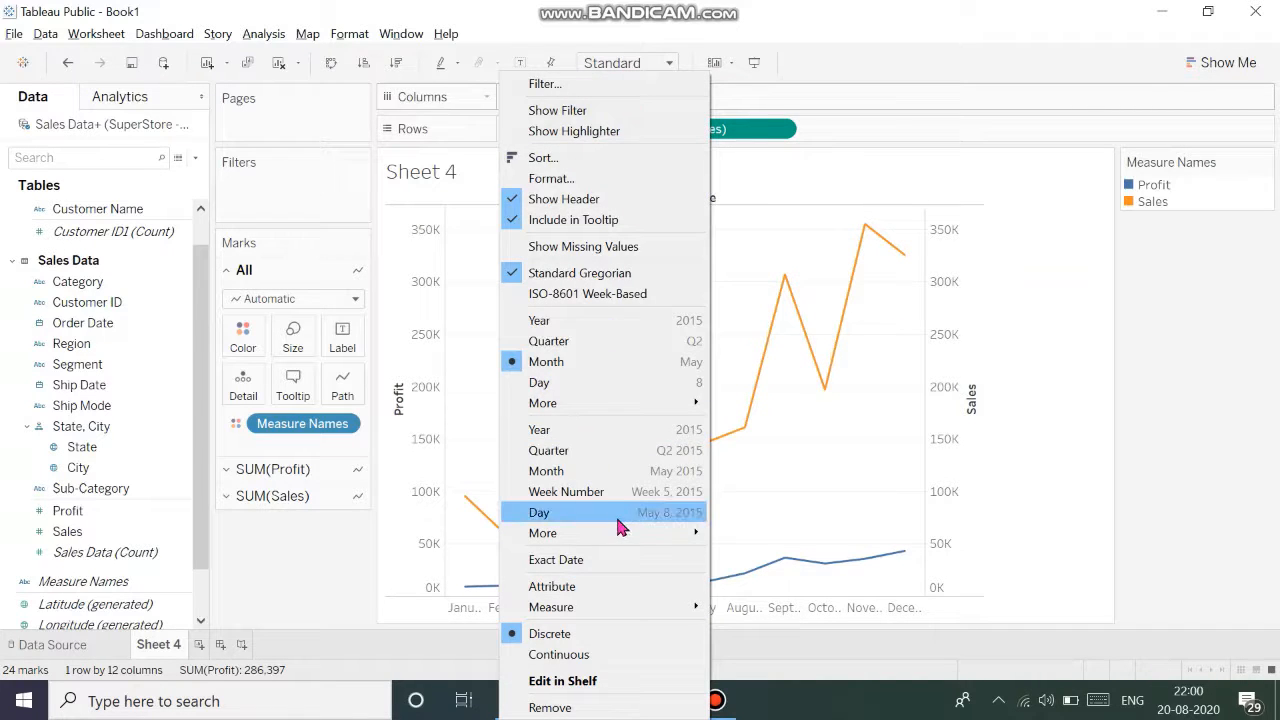
pyautogui.moveTo(624, 533)
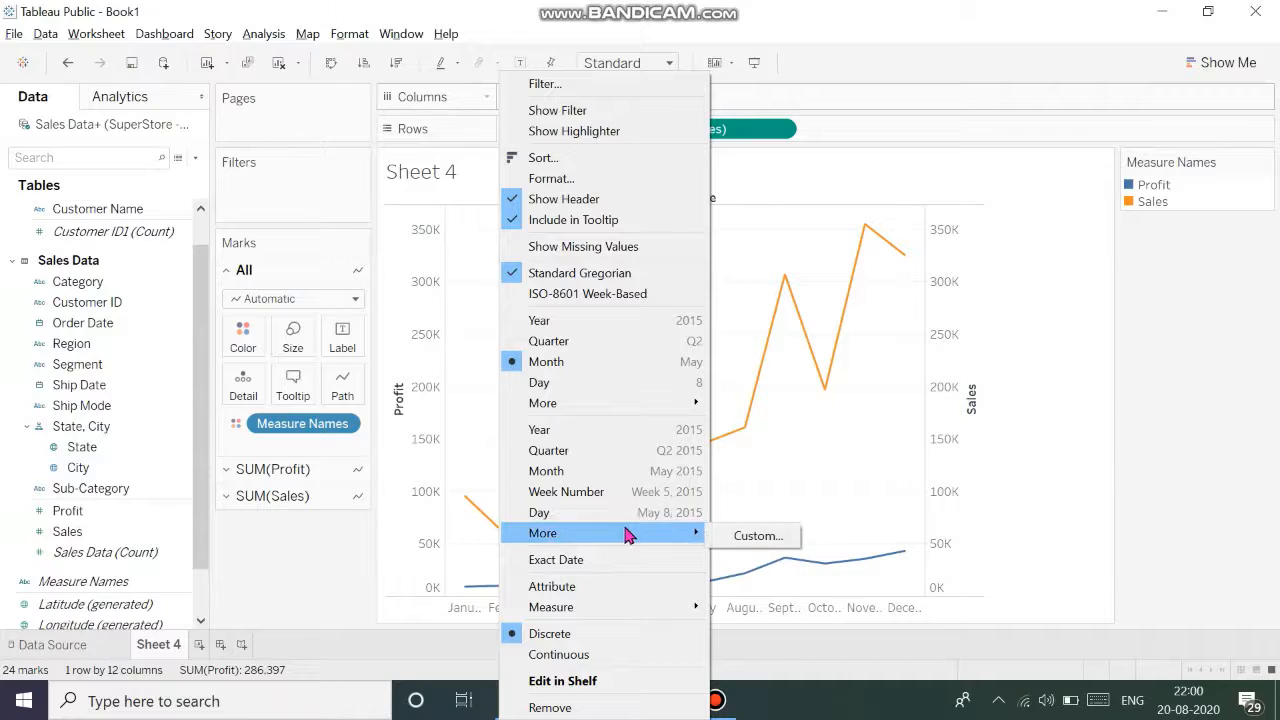
pyautogui.click(740, 537)
pyautogui.click(677, 333)
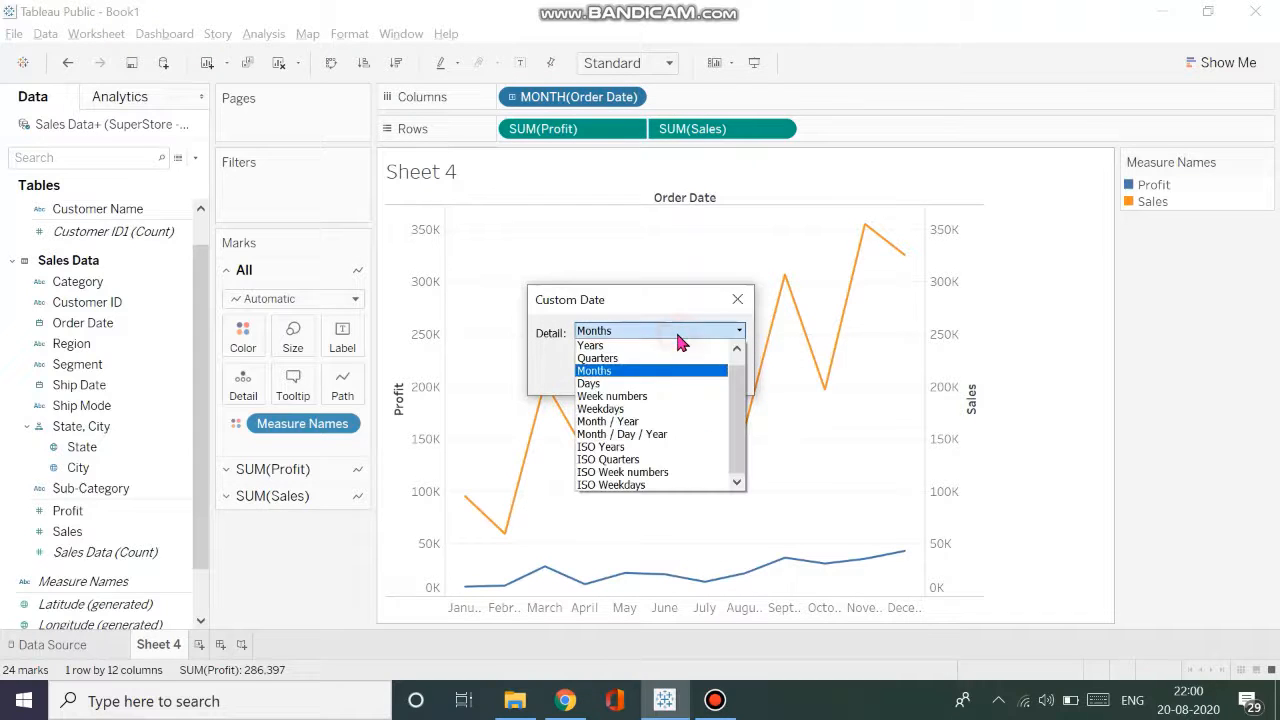
pyautogui.click(737, 299)
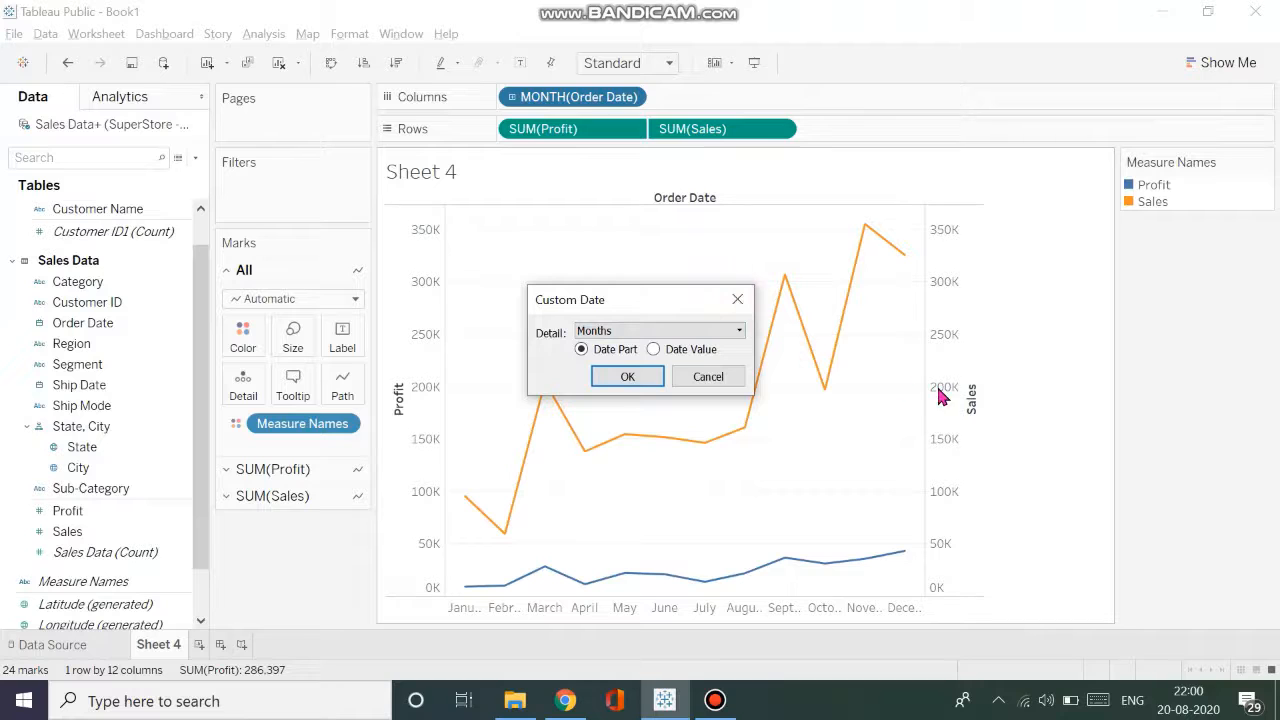
pyautogui.click(737, 299)
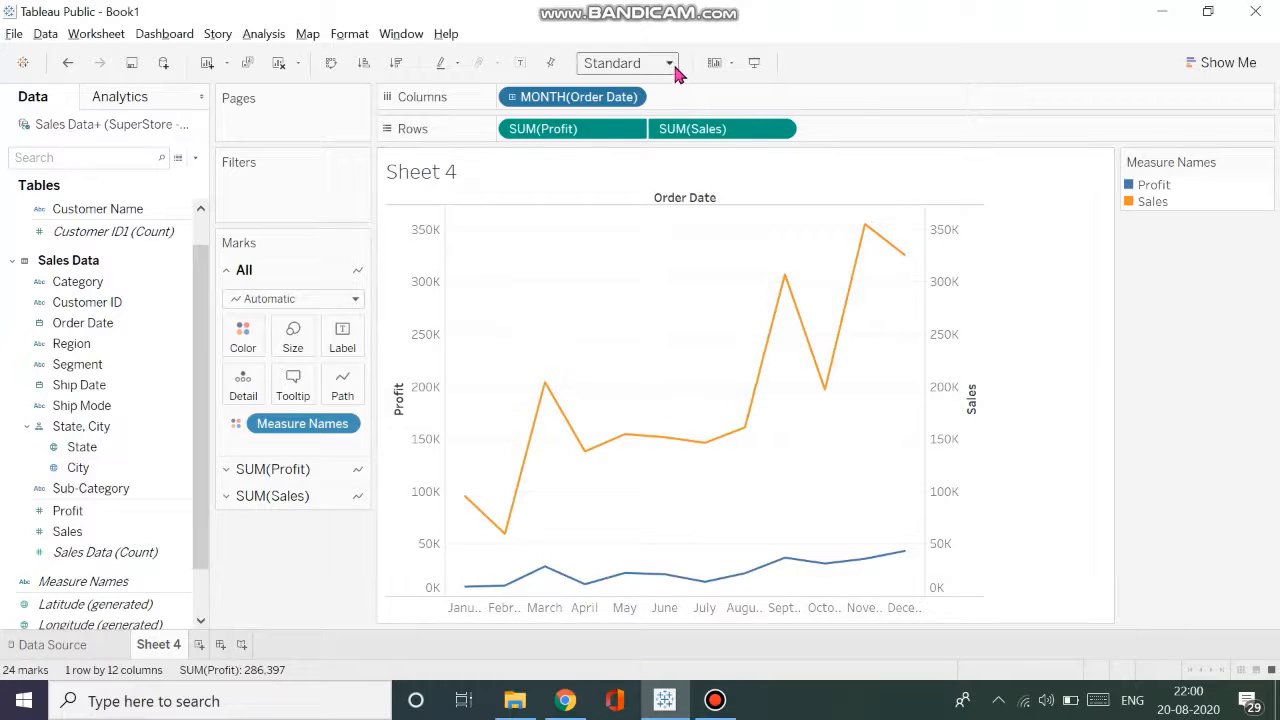
# - Fit the chart to Entire View and rotate the month labels along the axis to vertical
pyautogui.click(669, 63)
pyautogui.click(620, 135)
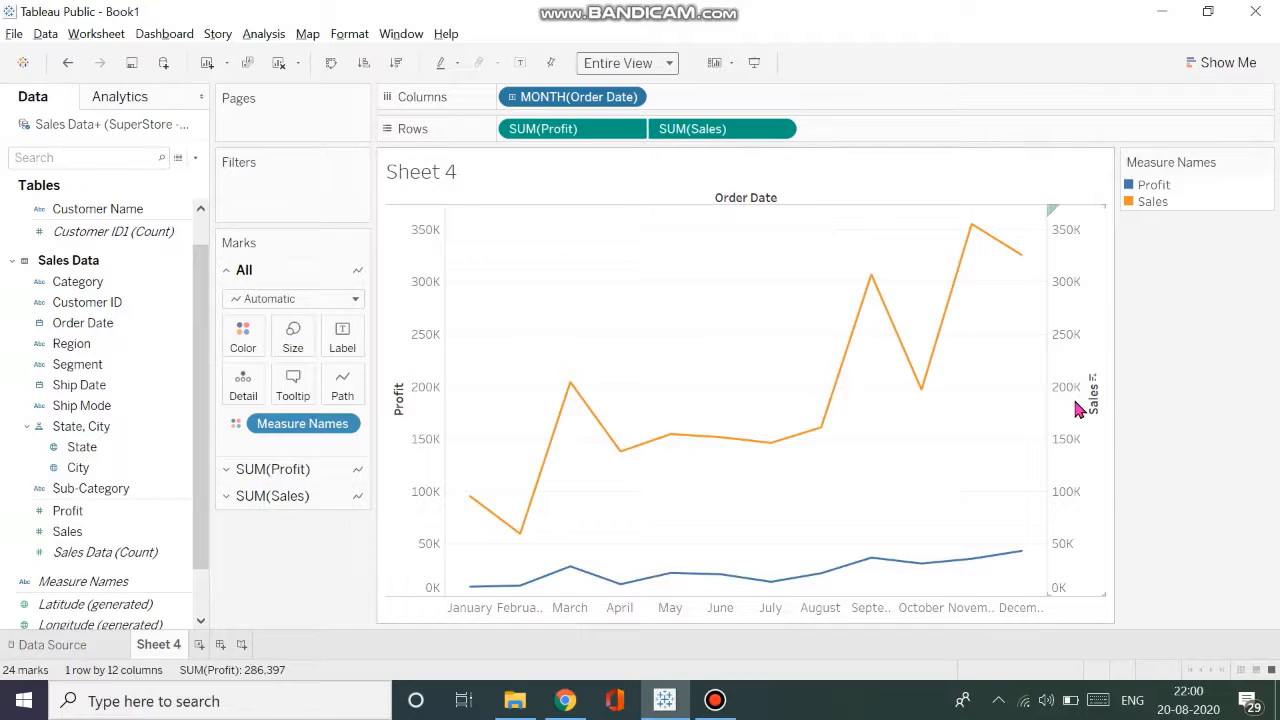
pyautogui.click(486, 613)
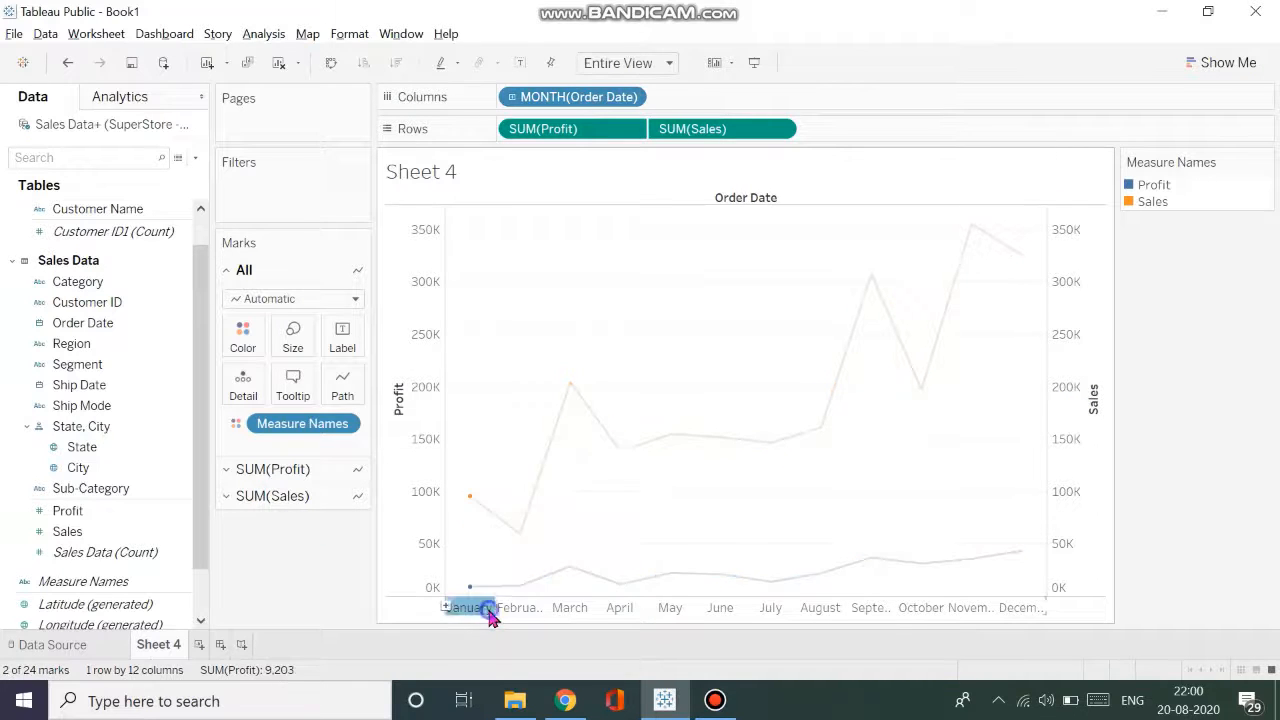
pyautogui.rightClick(489, 614)
pyautogui.click(574, 557)
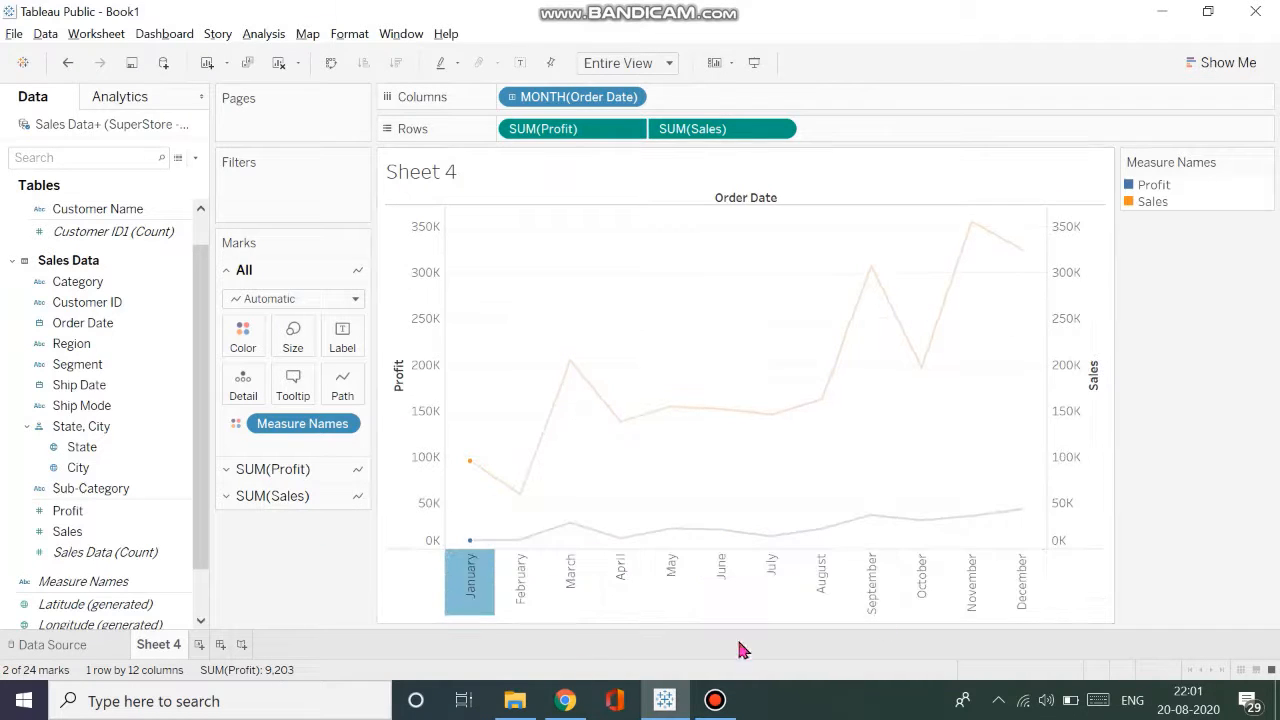
pyautogui.click(626, 517)
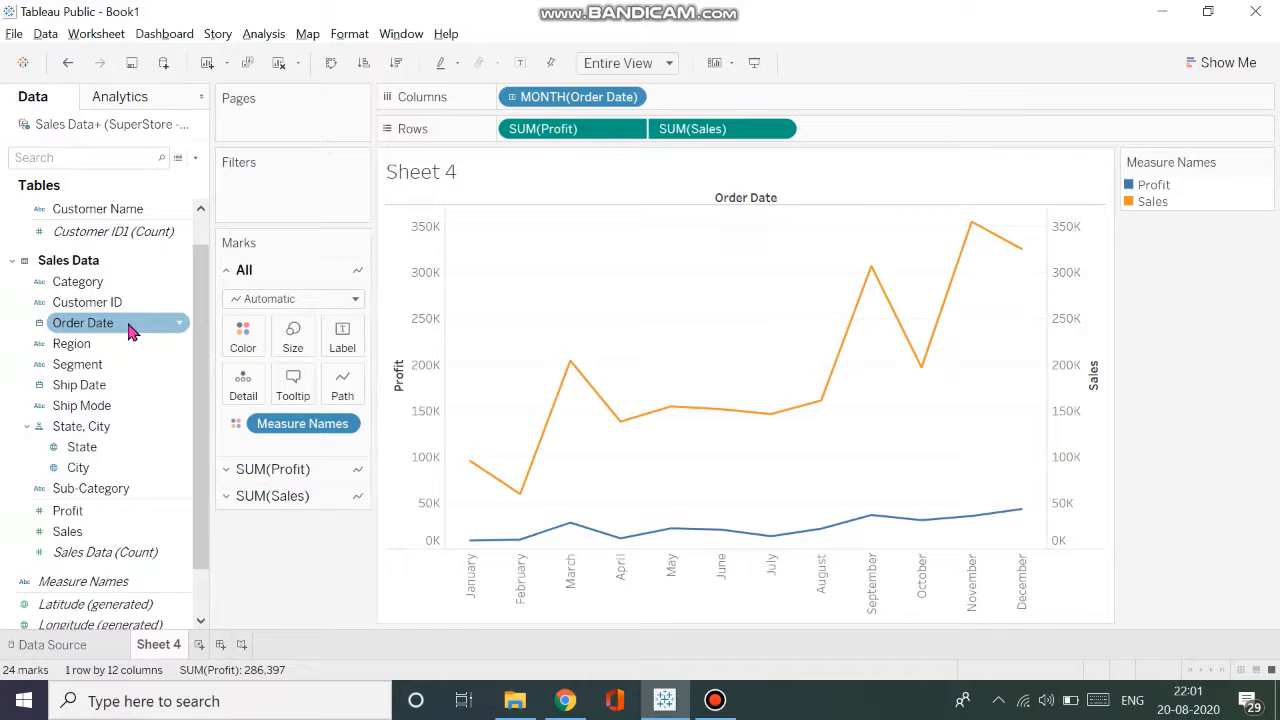
# - Add Order Date to Pages and set it to the month-and-year level (May 2015 format)
pyautogui.moveTo(130, 332)
pyautogui.mouseDown()
pyautogui.moveTo(316, 124)
pyautogui.moveTo(150, 330)
pyautogui.mouseUp()
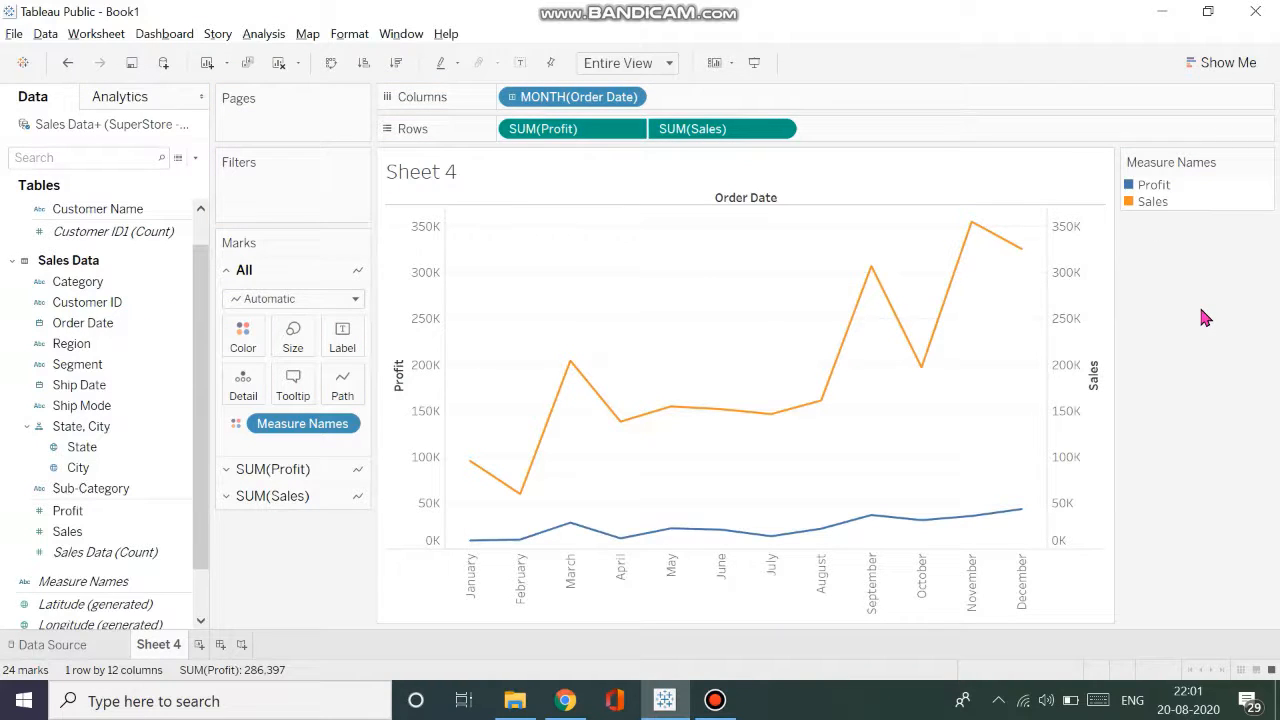
pyautogui.click(75, 324)
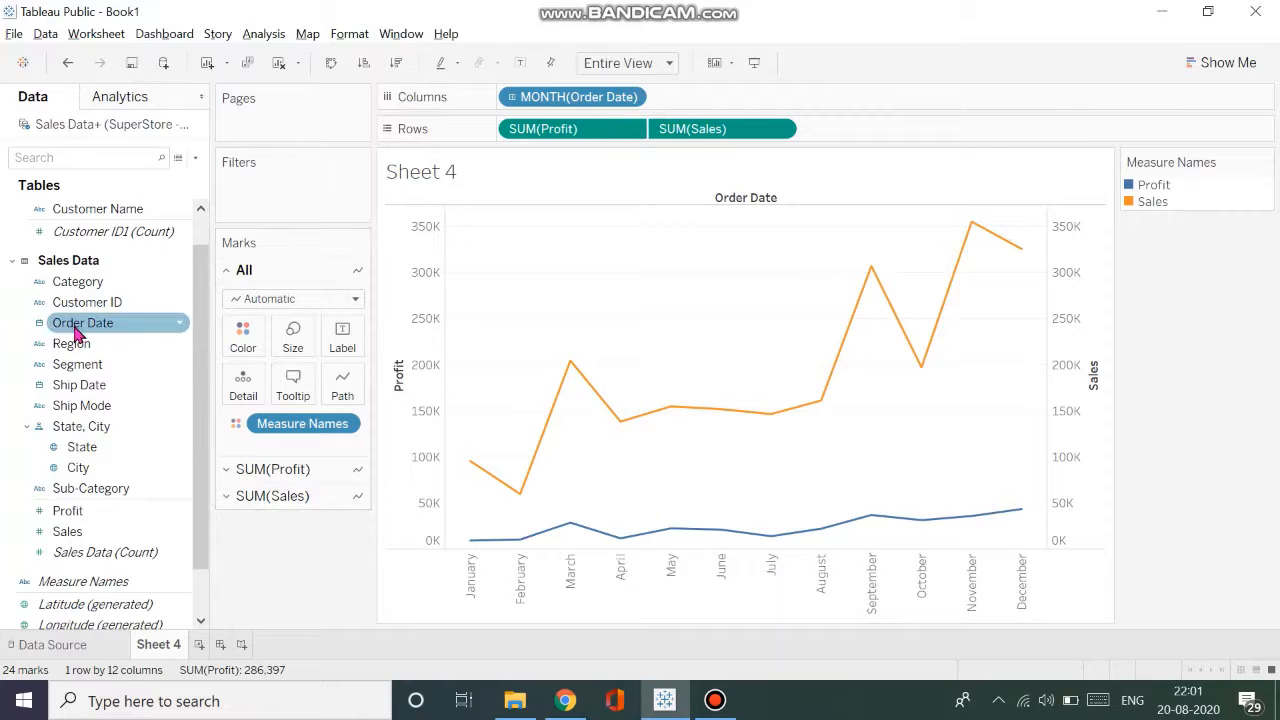
pyautogui.moveTo(75, 333); pyautogui.dragTo(280, 124)
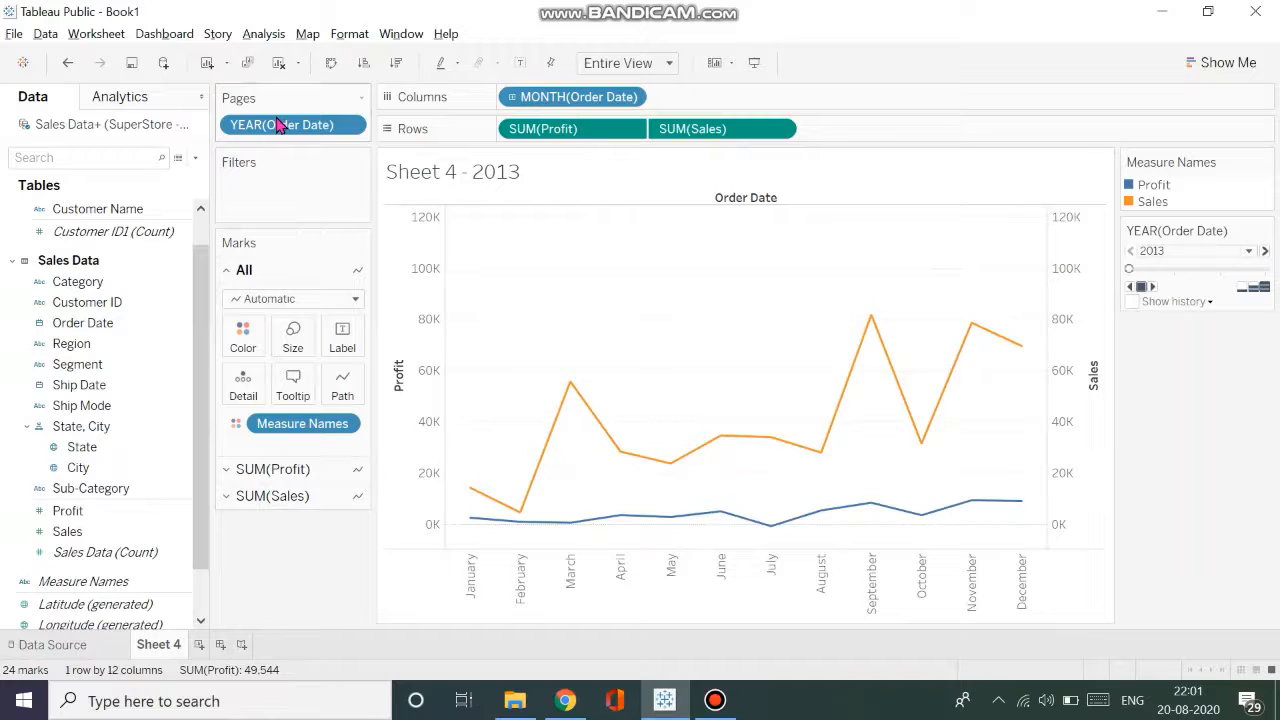
pyautogui.click(349, 125)
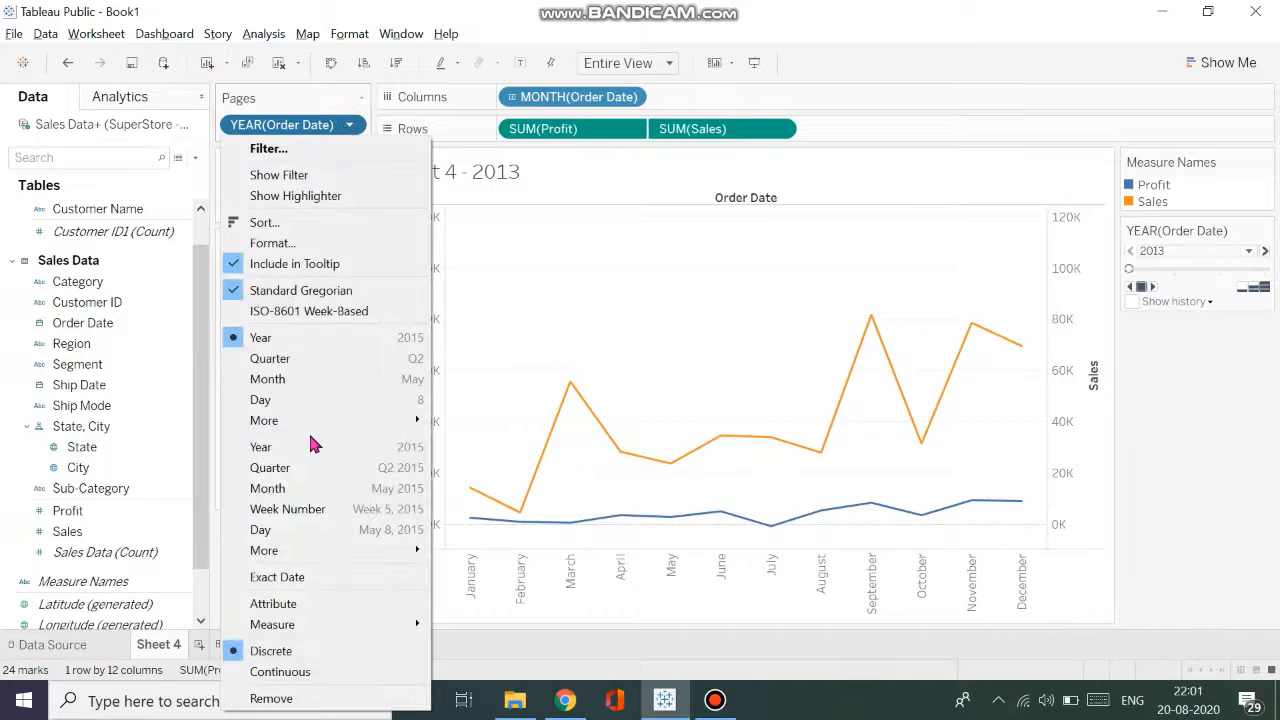
pyautogui.click(313, 493)
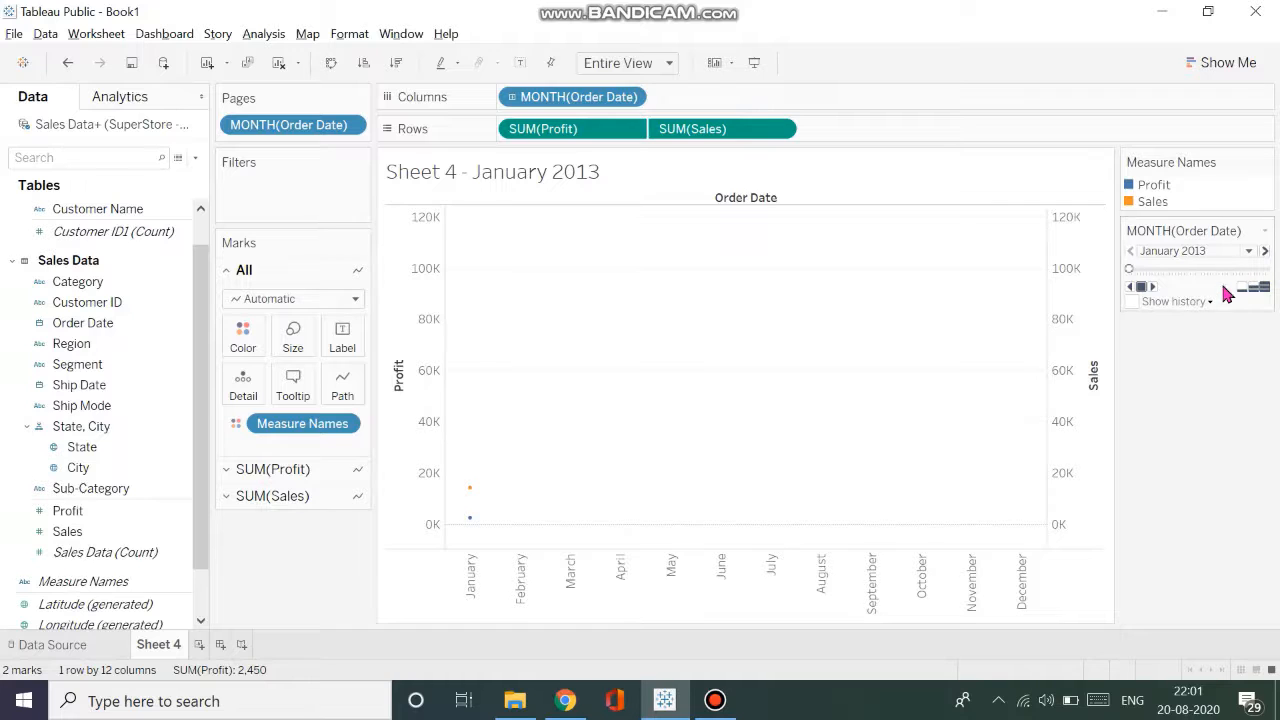
# - View the chart's pages for April 2014 and September 2016 by choosing those months in the page control
pyautogui.click(1248, 251)
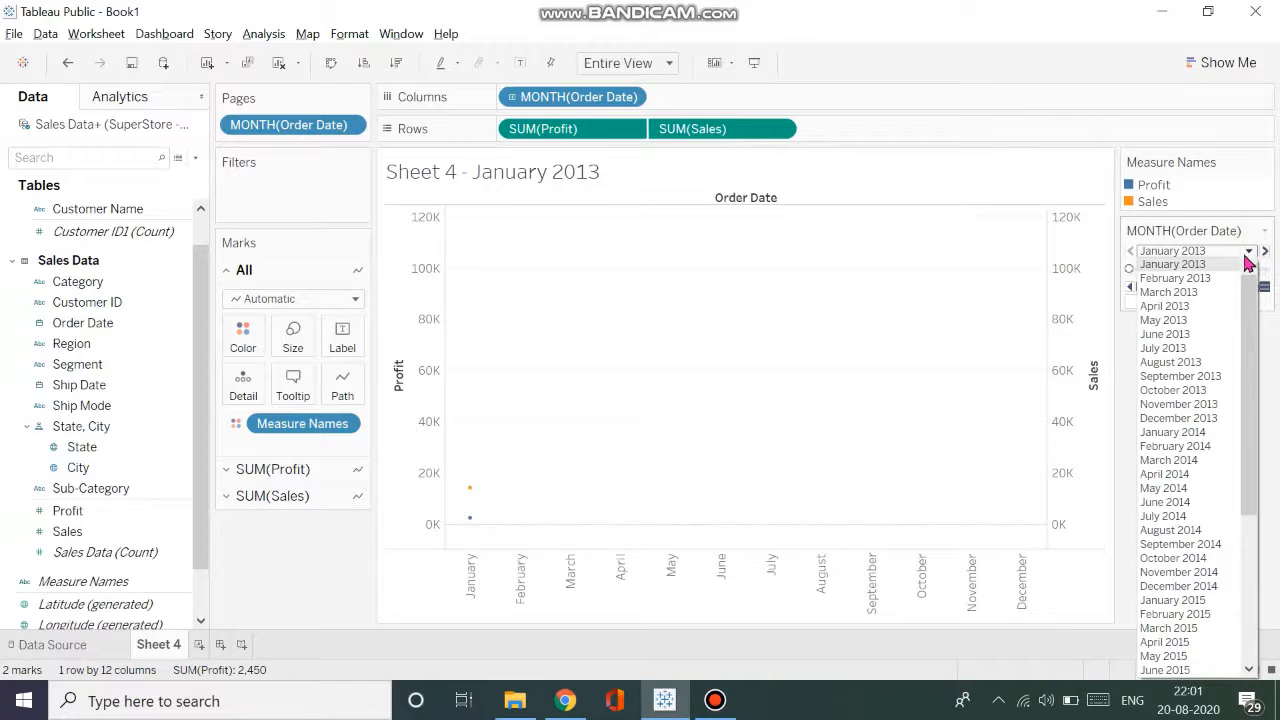
pyautogui.moveTo(1251, 320); pyautogui.dragTo(1251, 375)
pyautogui.click(1209, 381)
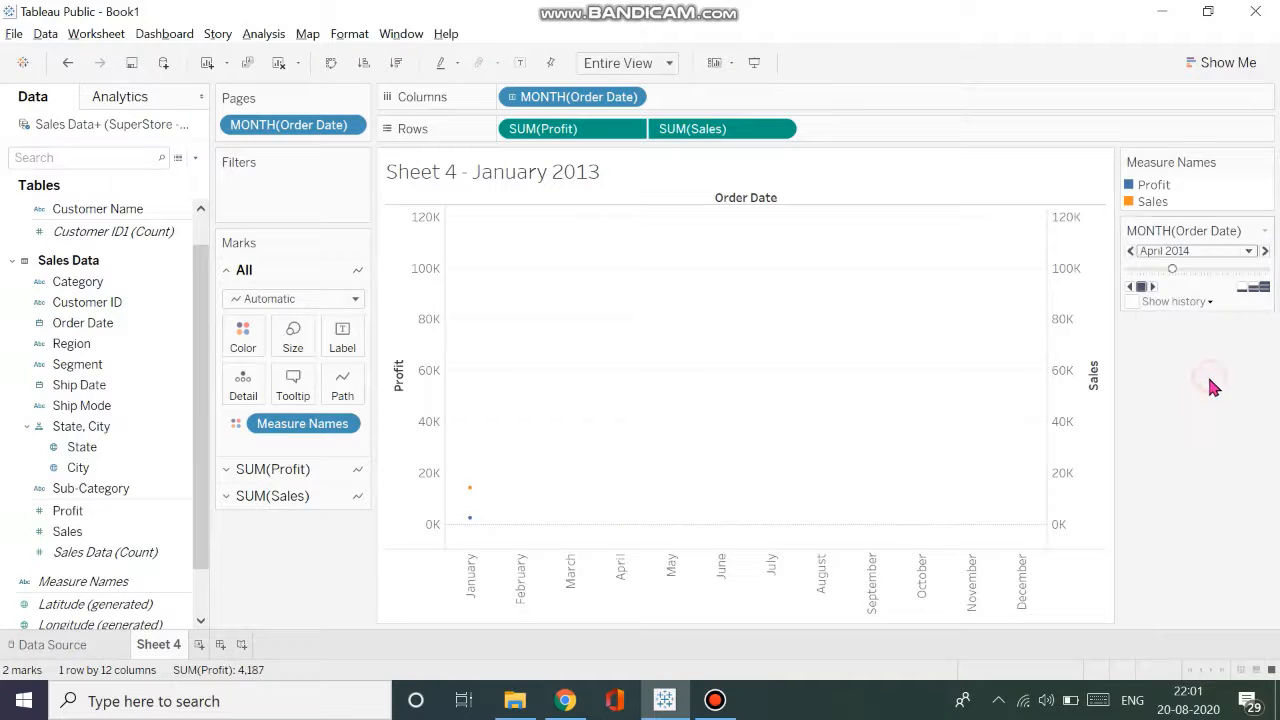
pyautogui.click(1251, 255)
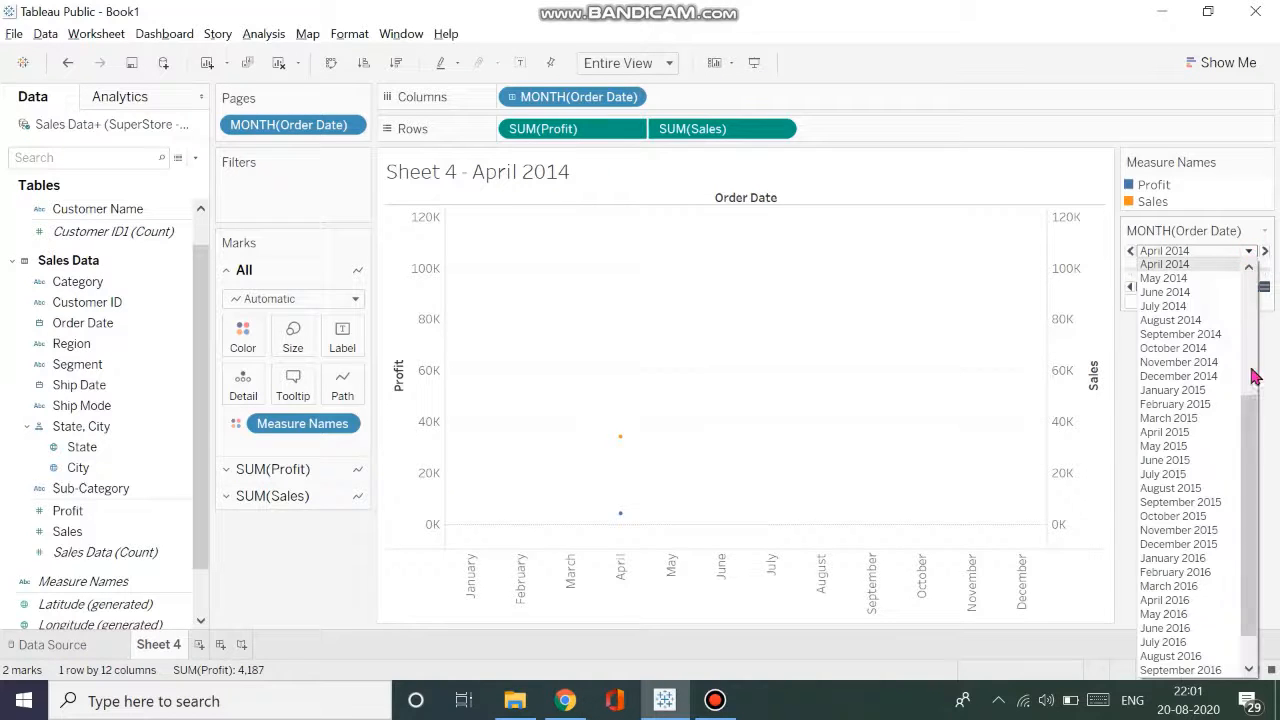
pyautogui.moveTo(1246, 417); pyautogui.dragTo(1246, 443)
pyautogui.click(1190, 628)
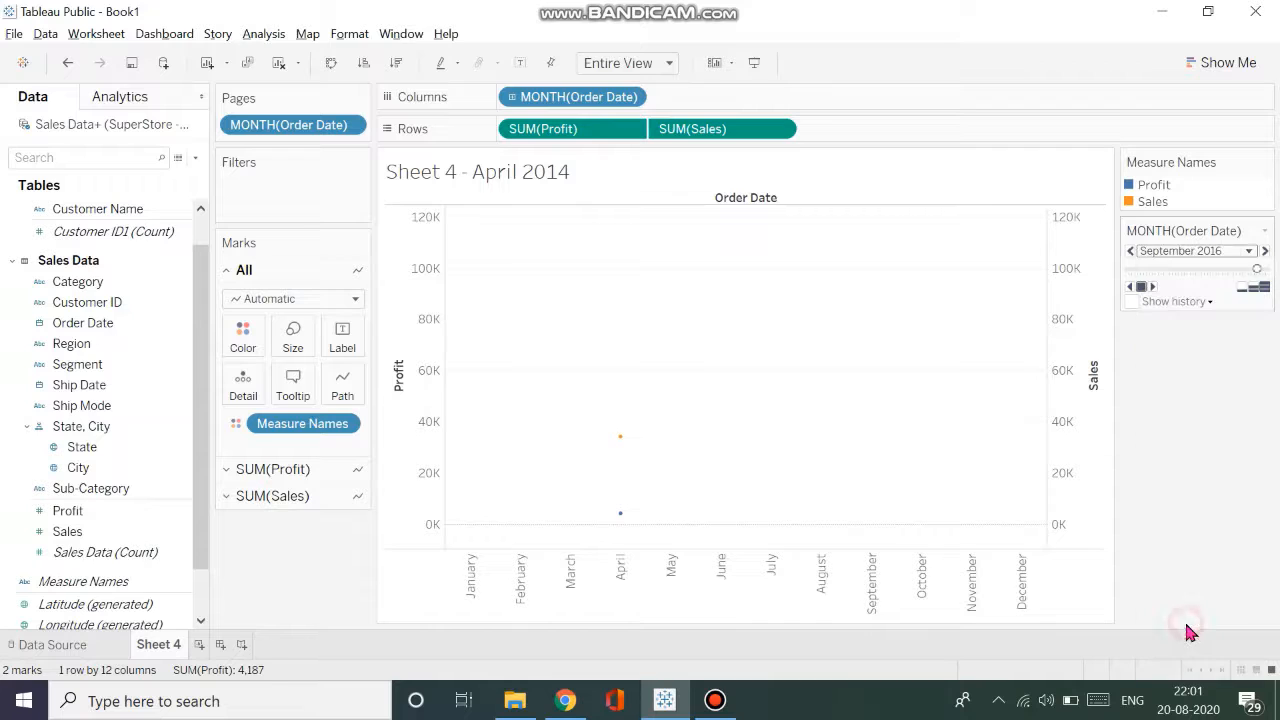
# - Advance the chart page month by month to December 2016
pyautogui.click(1250, 252)
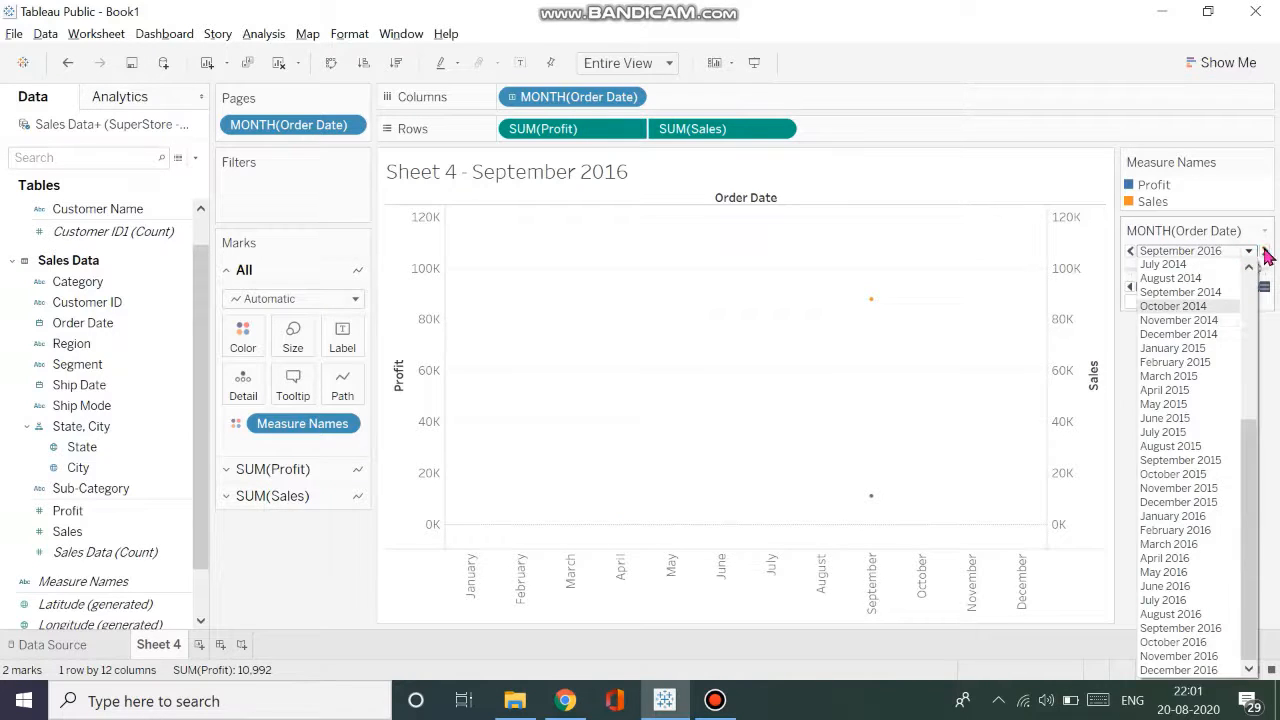
pyautogui.click(1264, 251)
pyautogui.click(1264, 251)
pyautogui.click(1264, 251)
pyautogui.click(1264, 251)
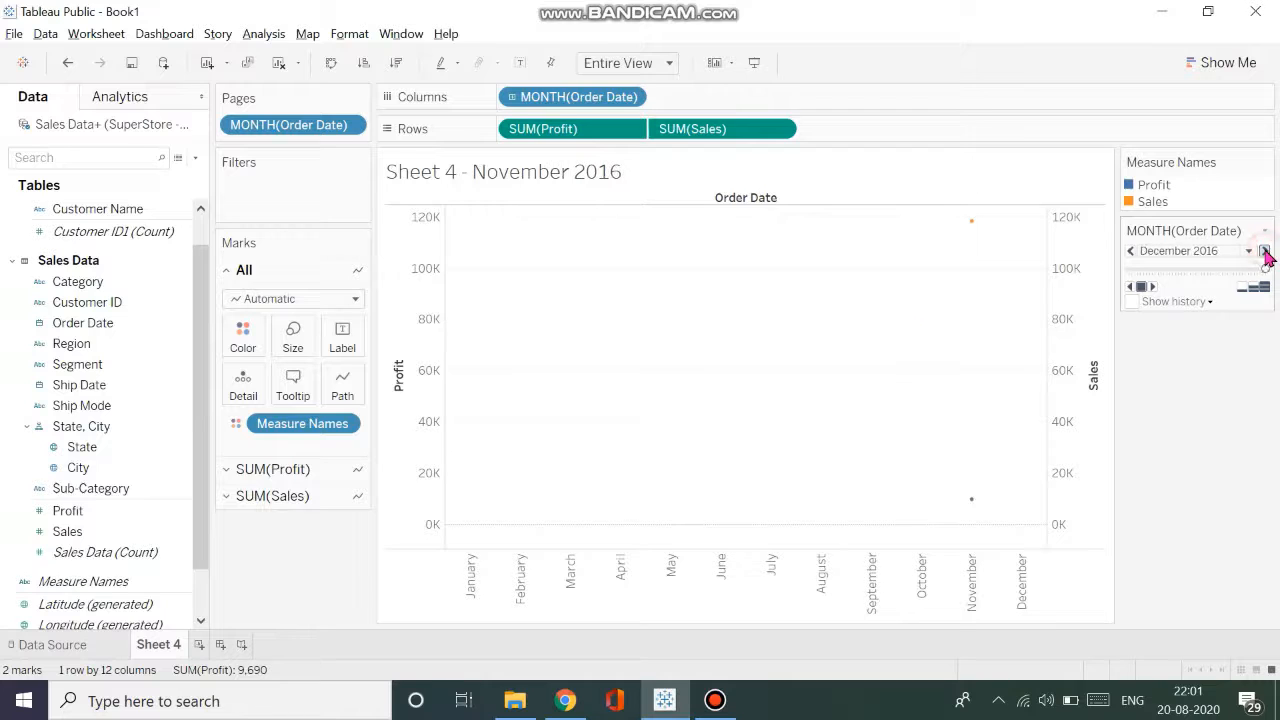
# - Step the chart page back month by month to February 2016 and return it to January 2013
pyautogui.click(1131, 251)
pyautogui.click(1131, 251)
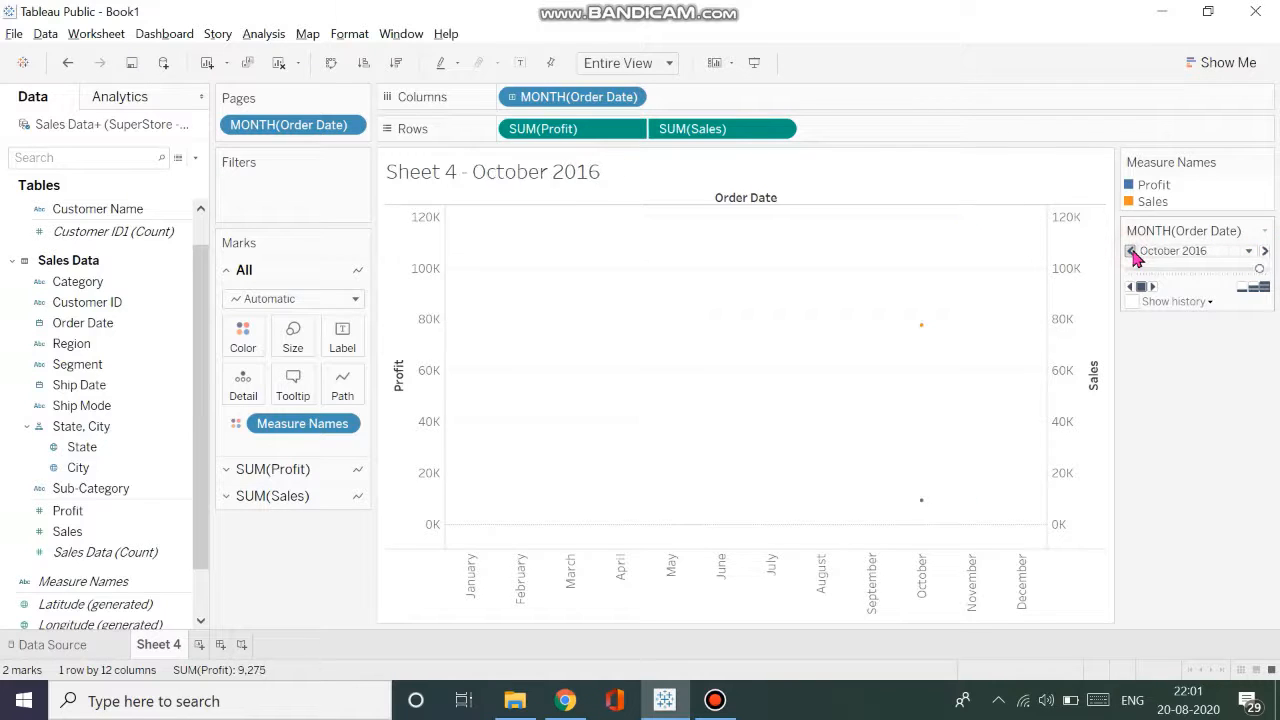
pyautogui.click(1131, 251)
pyautogui.click(1131, 251)
pyautogui.click(1131, 251)
pyautogui.click(1131, 251)
pyautogui.click(1131, 251)
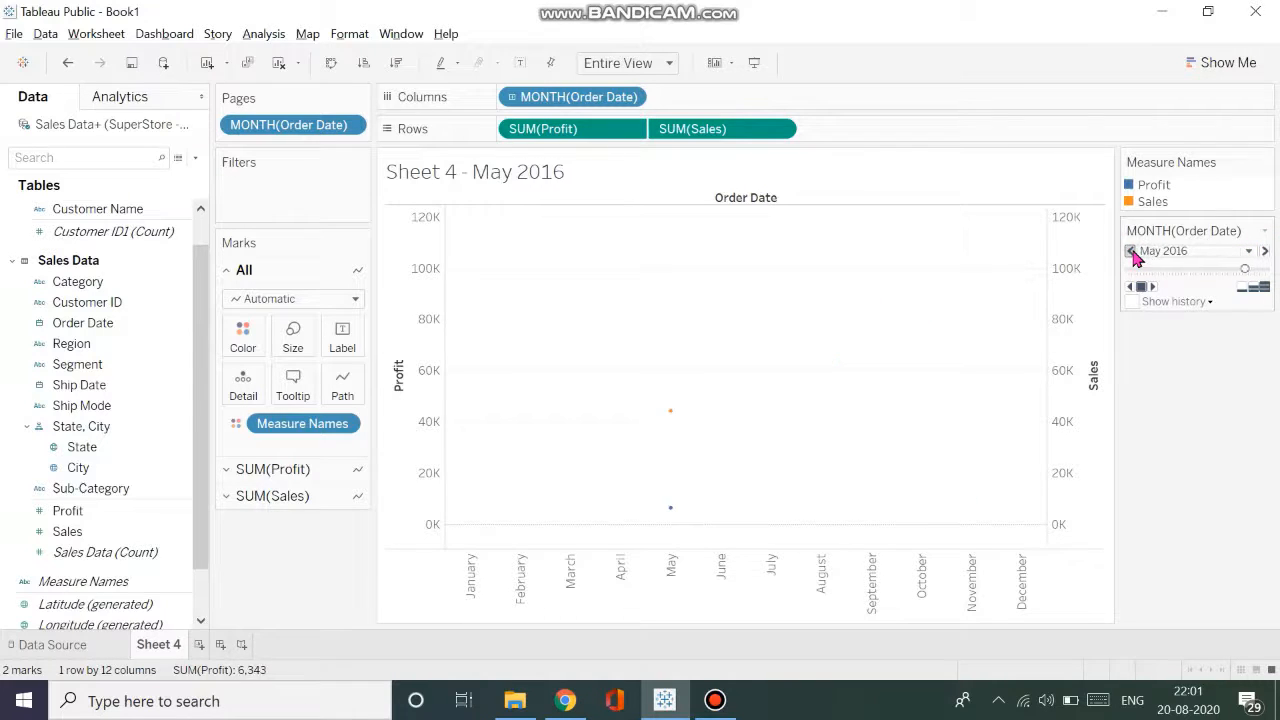
pyautogui.click(1131, 251)
pyautogui.click(1131, 251)
pyautogui.click(1131, 251)
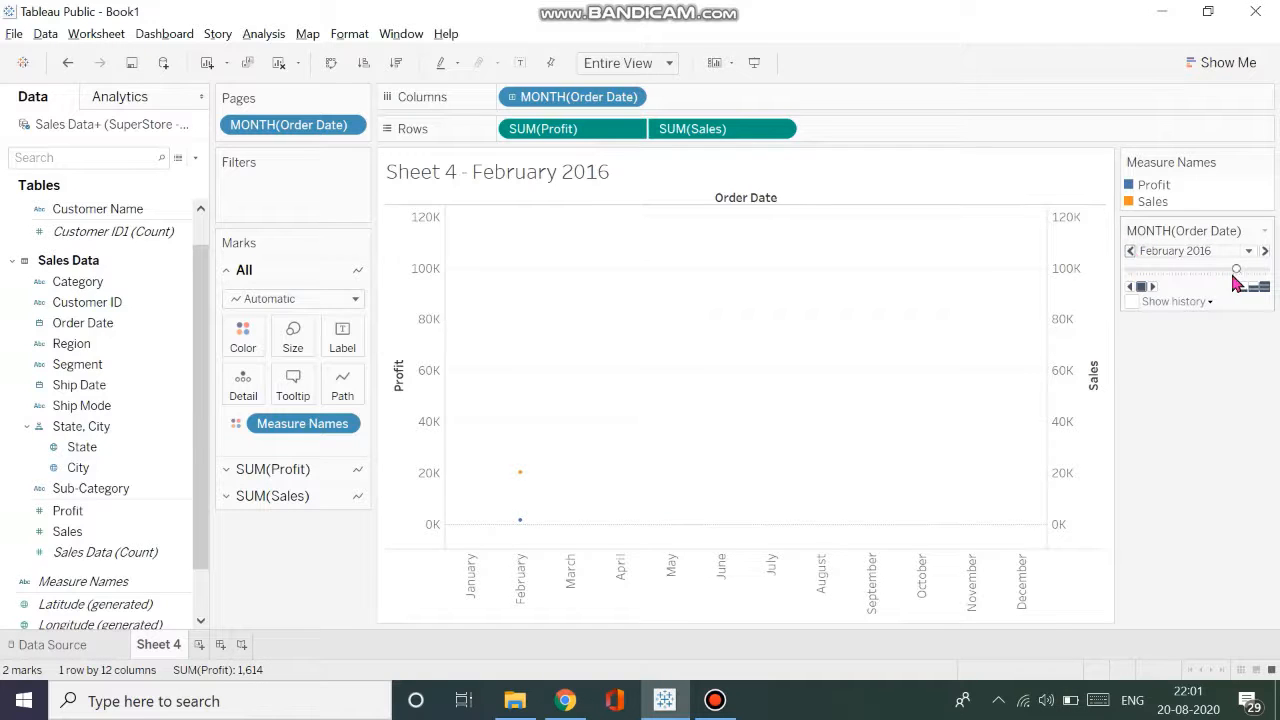
pyautogui.moveTo(1237, 277); pyautogui.dragTo(1124, 288)
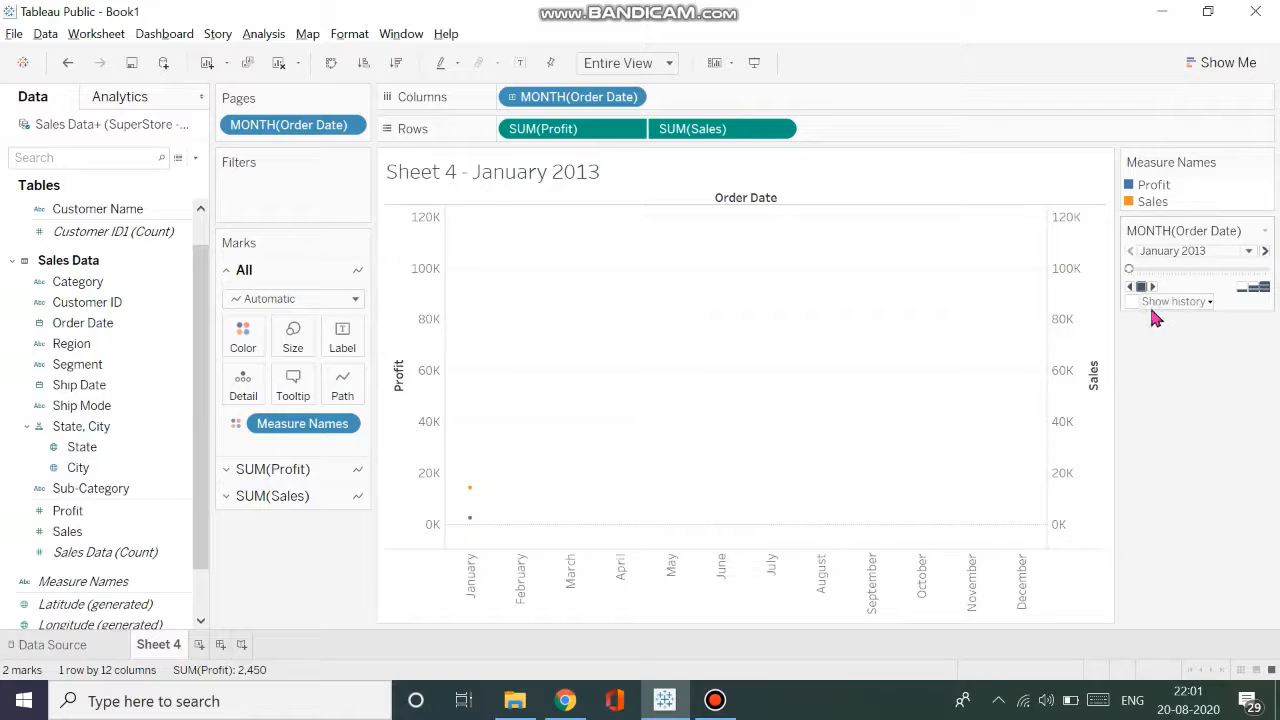
# - Enable page history and set it to show for all marks
pyautogui.click(1132, 302)
pyautogui.click(1209, 302)
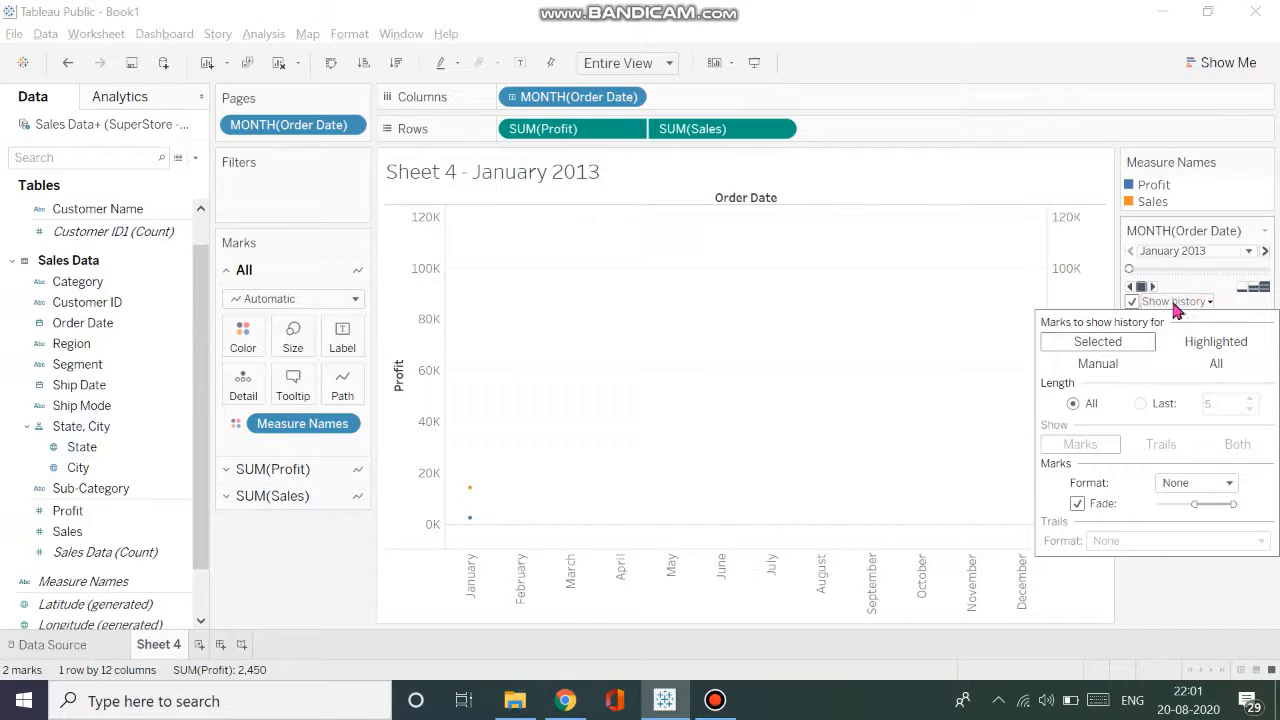
pyautogui.click(1214, 363)
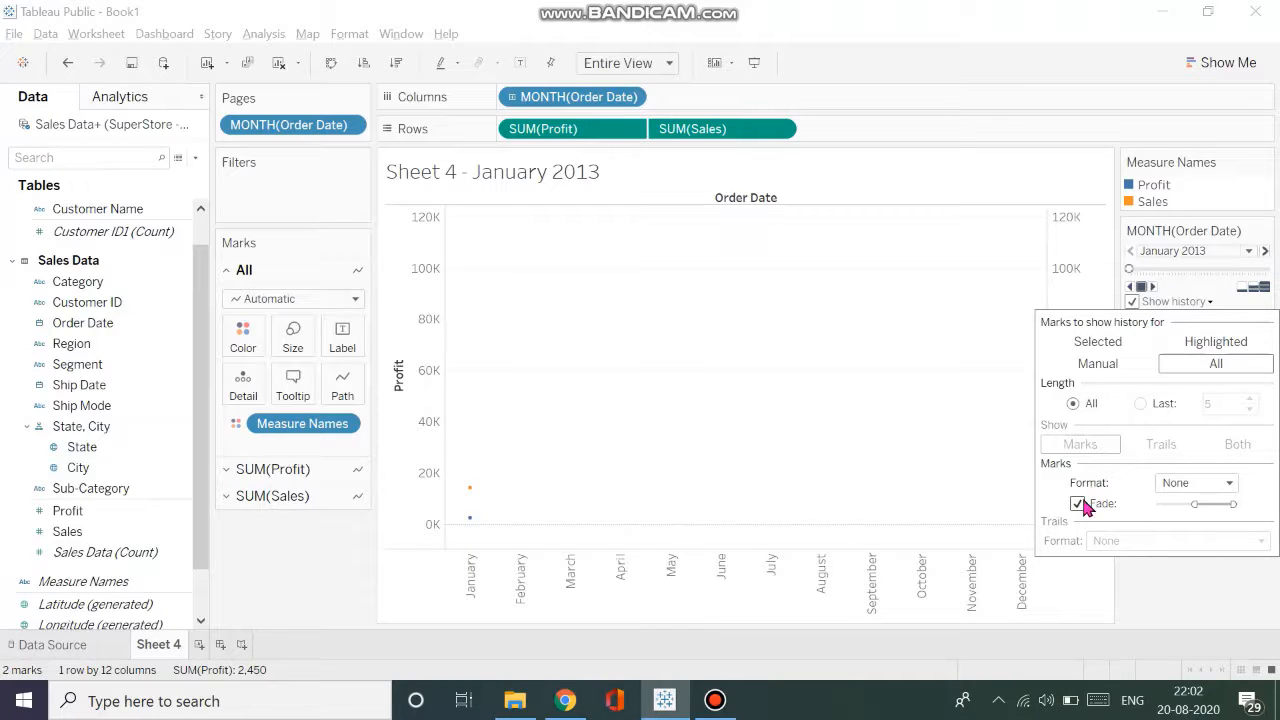
# - Advance the chart page to March 2013 and examine the history marks for January and February
pyautogui.click(1264, 251)
pyautogui.click(1264, 251)
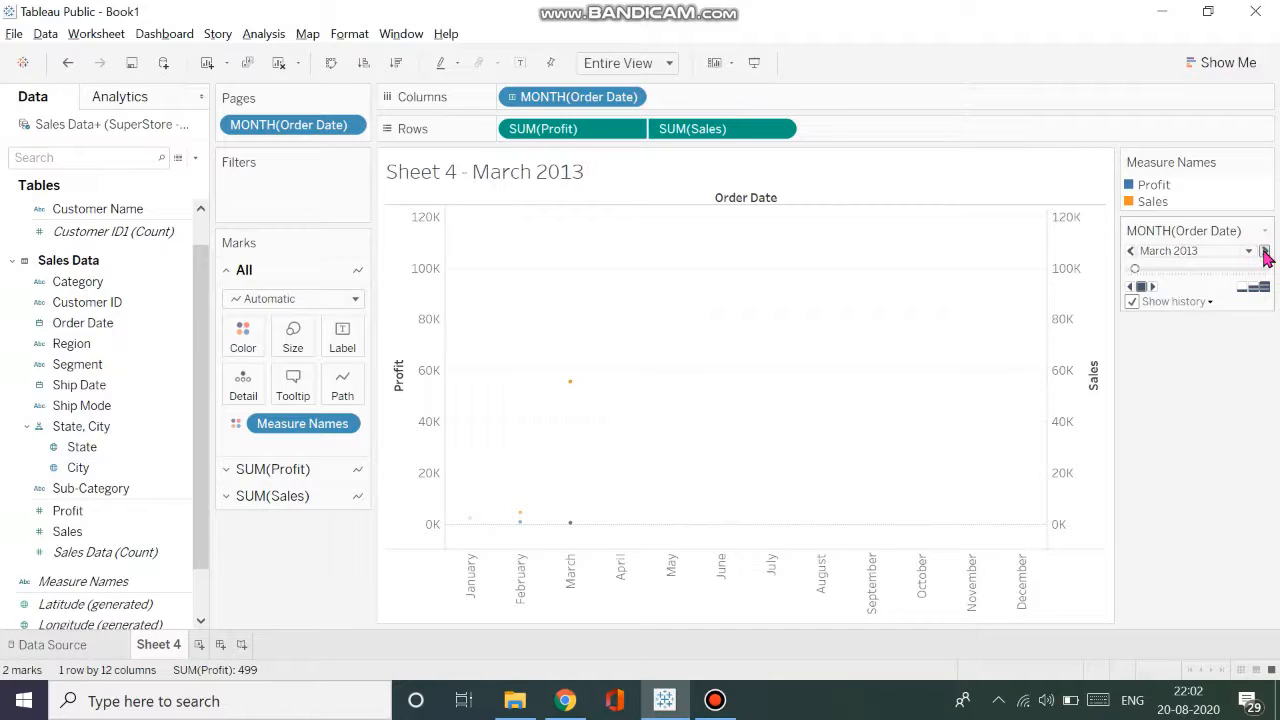
pyautogui.click(504, 530)
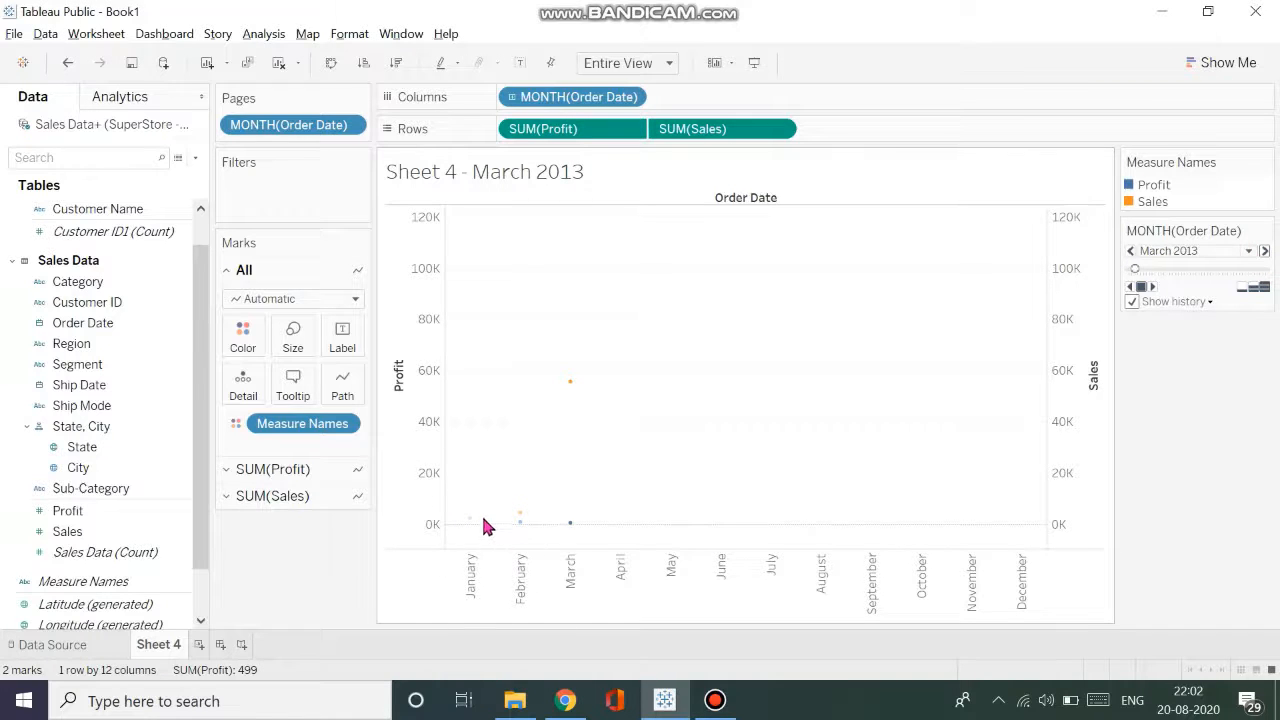
pyautogui.click(506, 510)
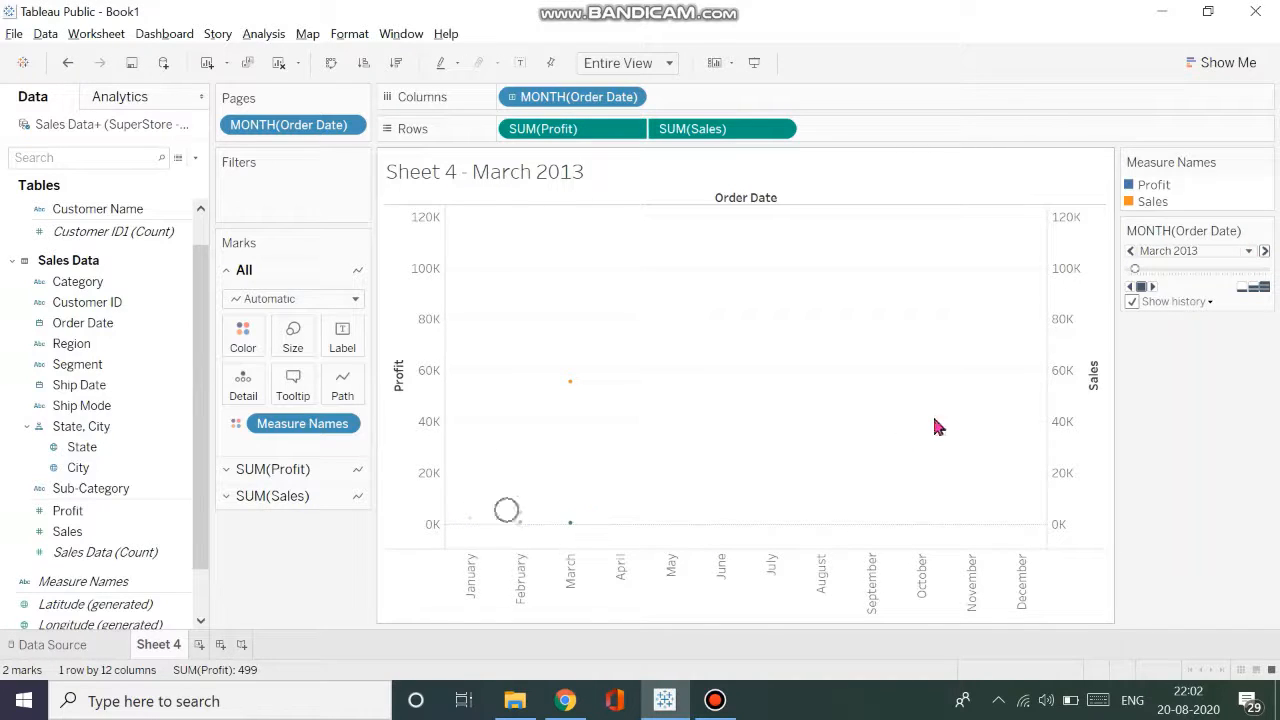
# - Turn off Fade for the marks in the page history options
pyautogui.click(1208, 301)
pyautogui.click(1078, 504)
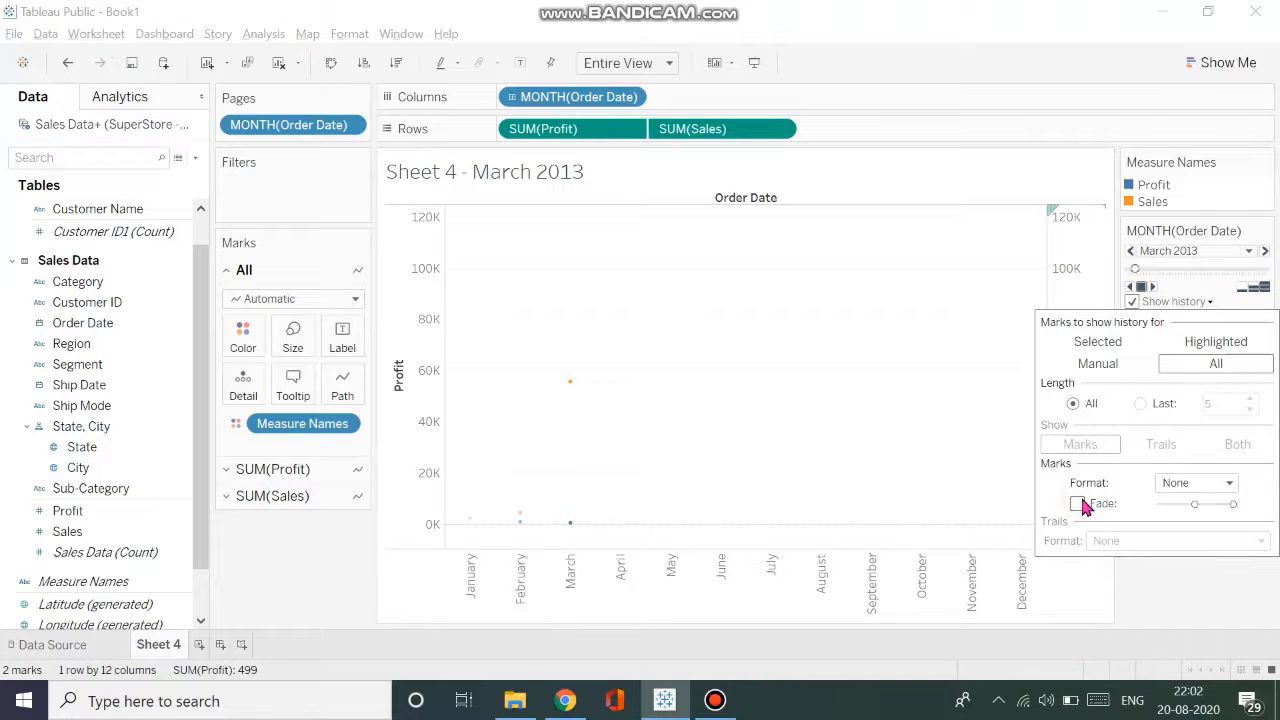
# - Step the chart page forward month by month to January 2015 and return it to January 2013
pyautogui.click(1172, 580)
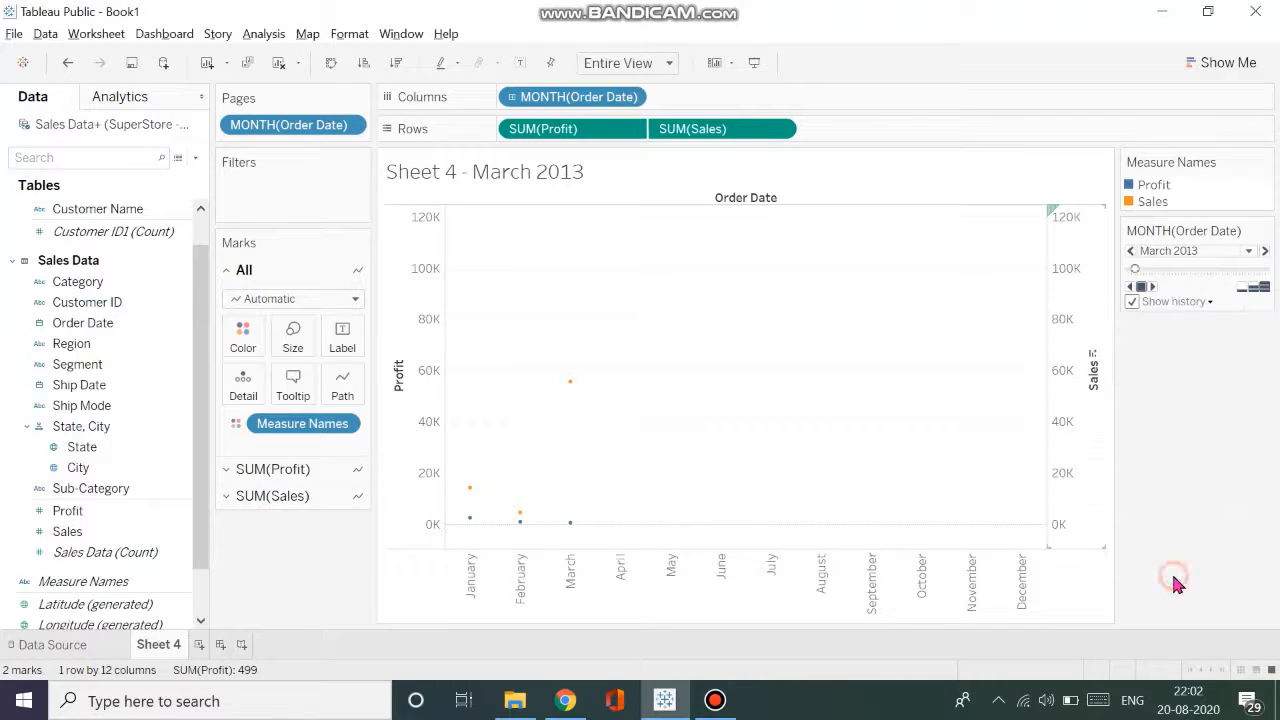
pyautogui.click(1264, 251)
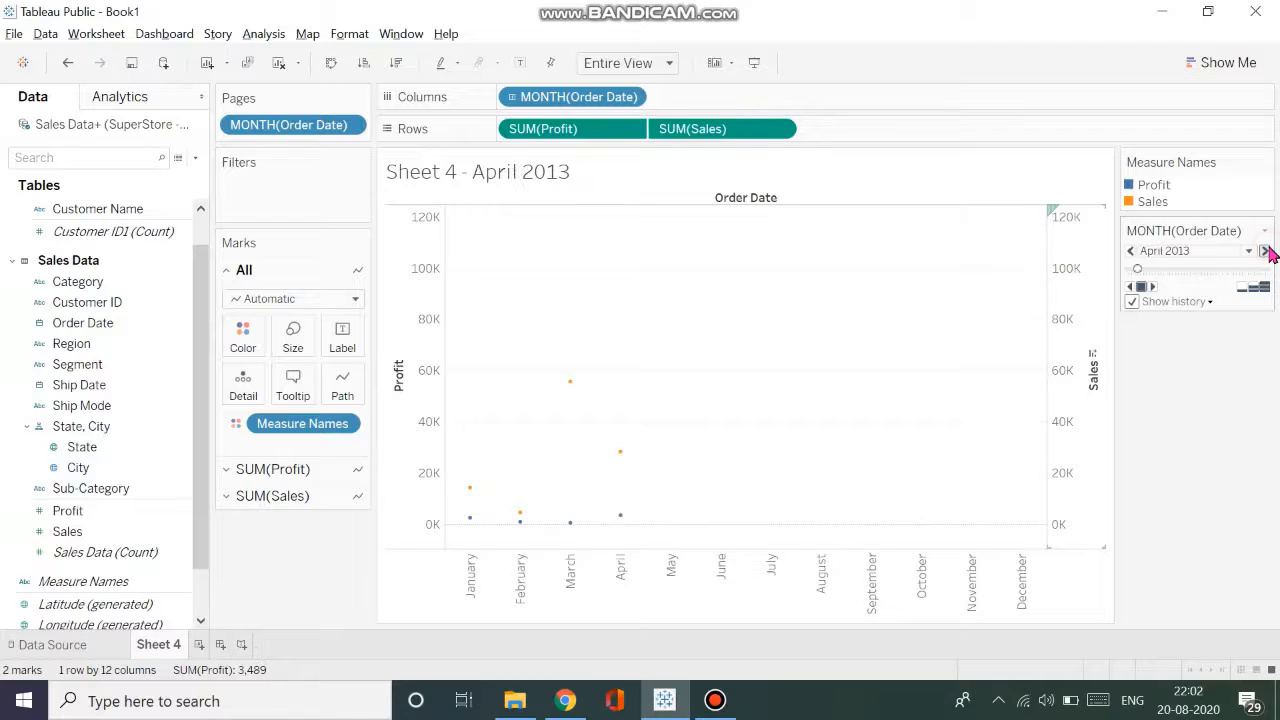
pyautogui.click(1264, 251)
pyautogui.click(1264, 251)
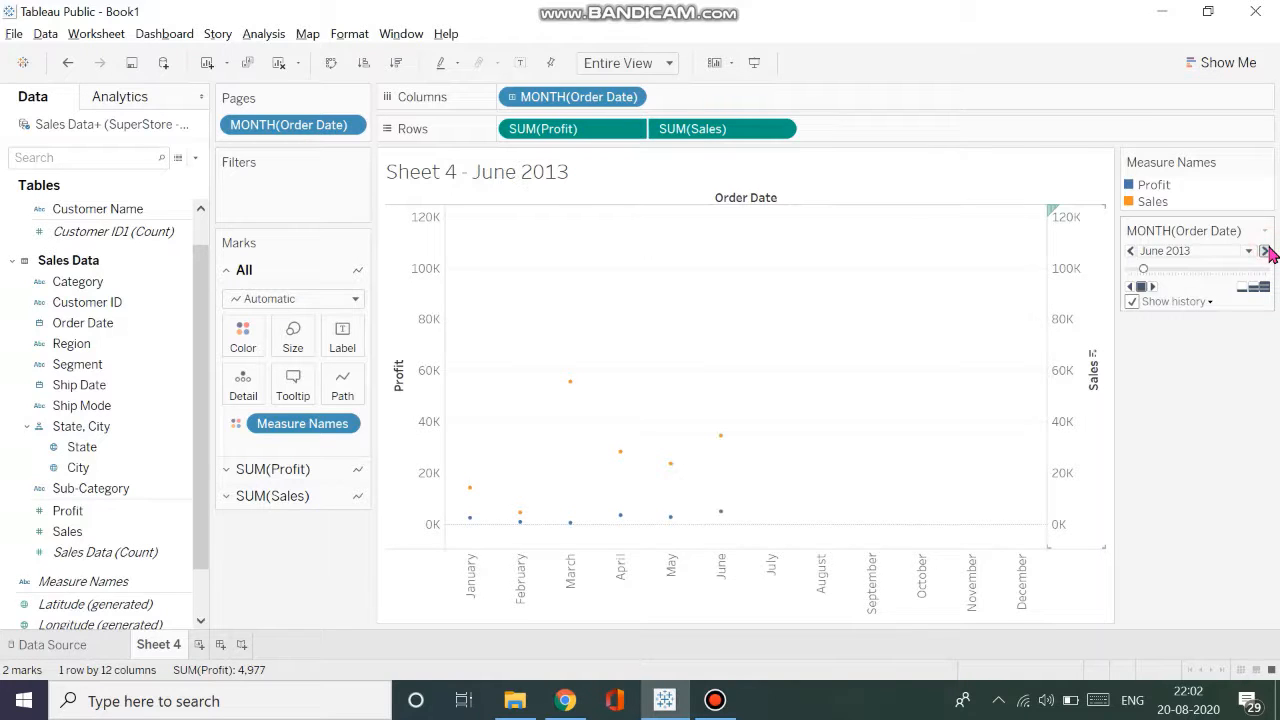
pyautogui.click(1264, 251)
pyautogui.click(1264, 251)
pyautogui.click(1264, 251)
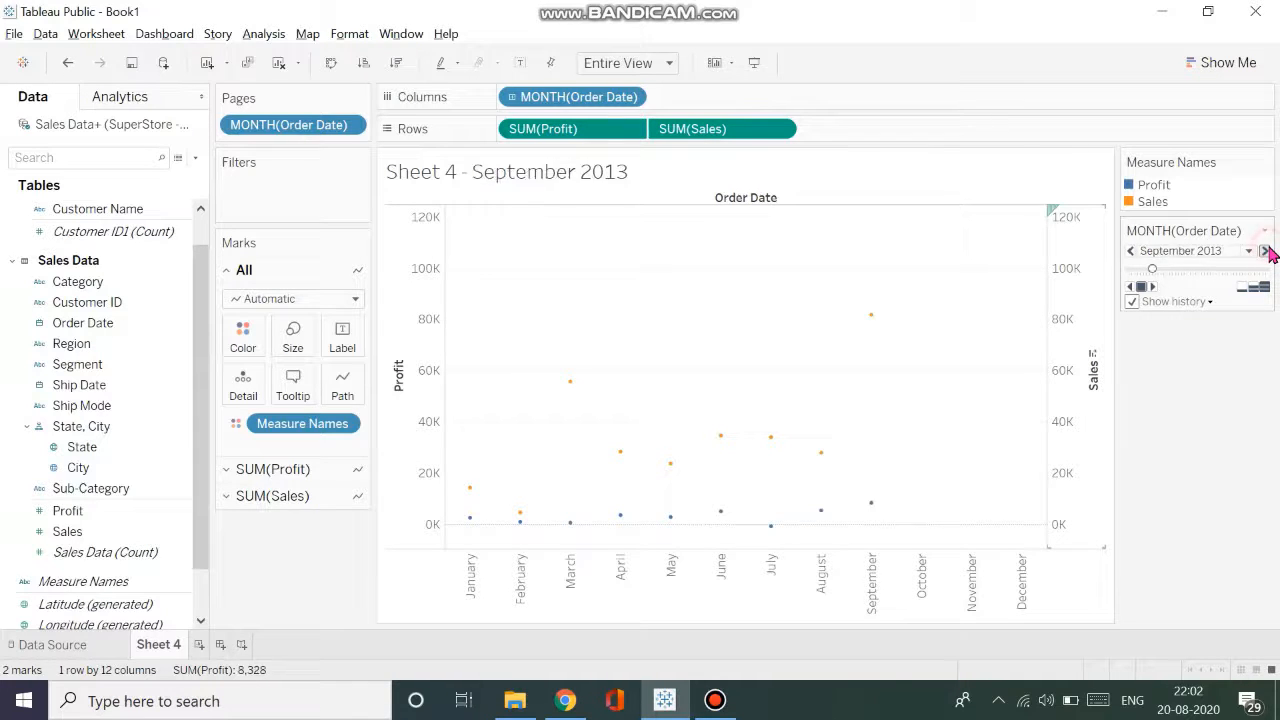
pyautogui.click(1264, 251)
pyautogui.click(1264, 251)
pyautogui.click(1264, 251)
pyautogui.click(1264, 251)
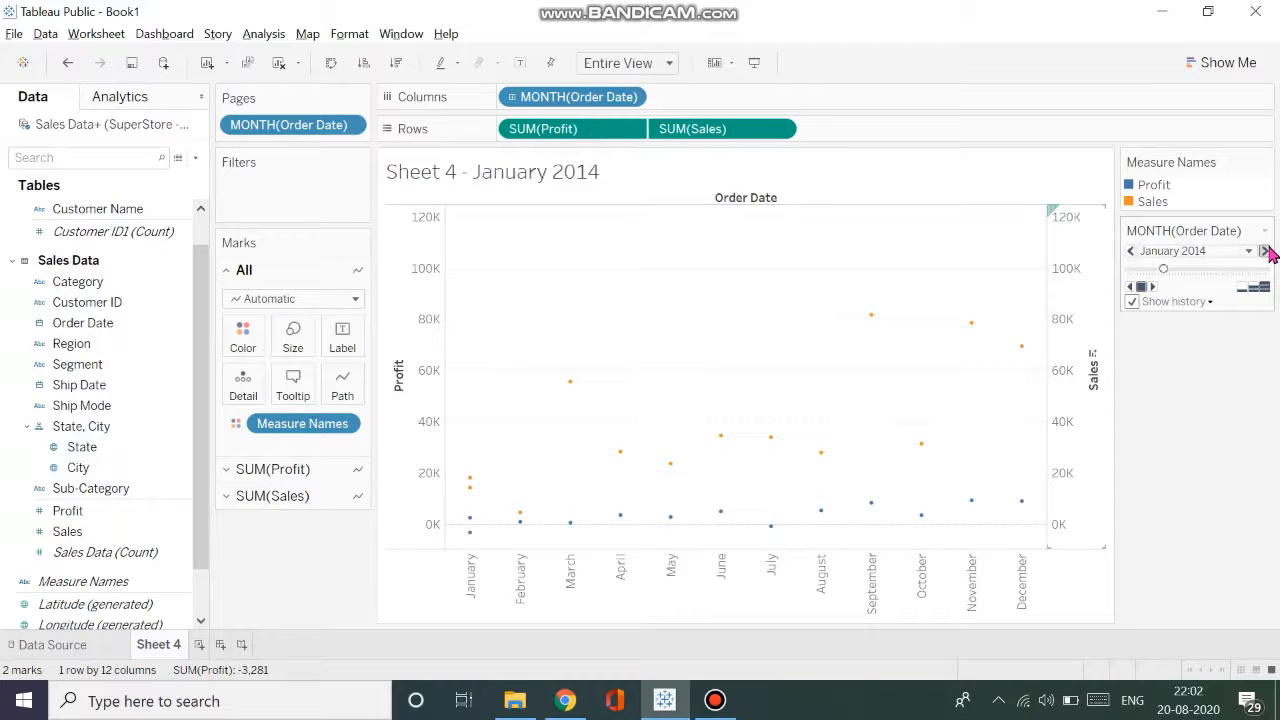
pyautogui.click(1264, 251)
pyautogui.click(1264, 251)
pyautogui.click(1264, 251)
pyautogui.click(1264, 251)
pyautogui.click(1264, 251)
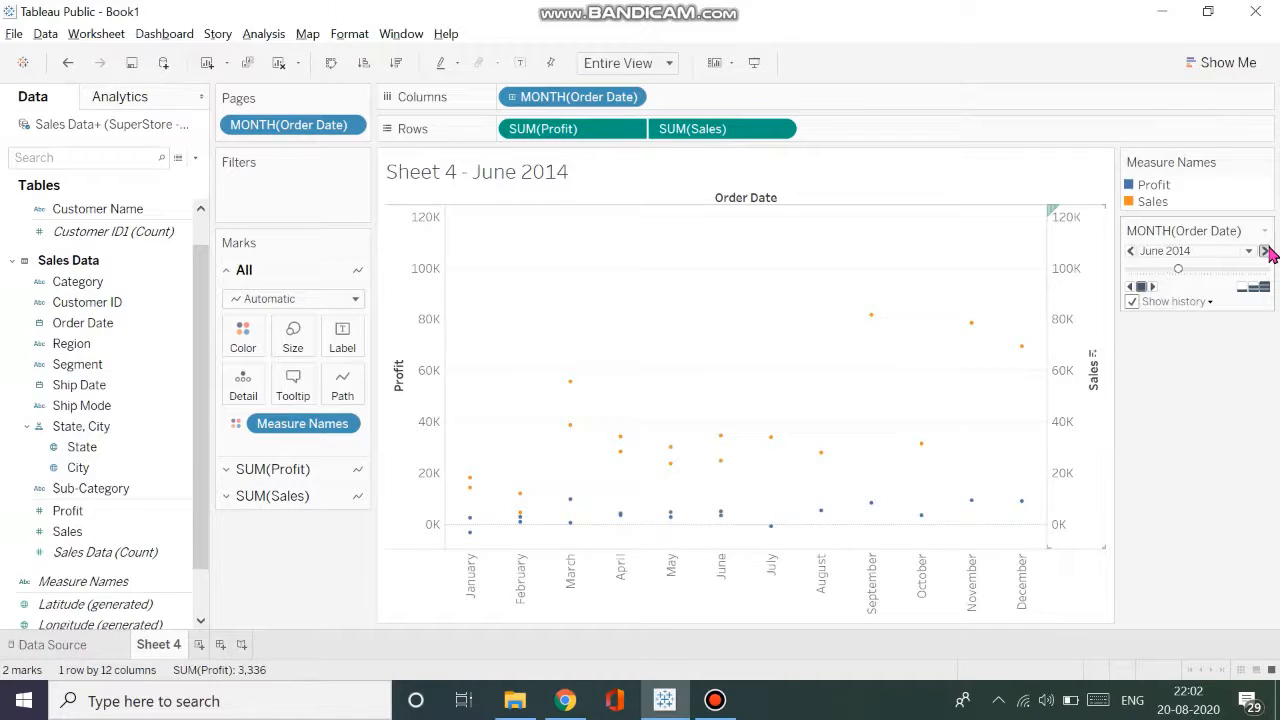
pyautogui.click(1264, 251)
pyautogui.click(1264, 251)
pyautogui.click(1264, 251)
pyautogui.click(1264, 251)
pyautogui.click(1264, 251)
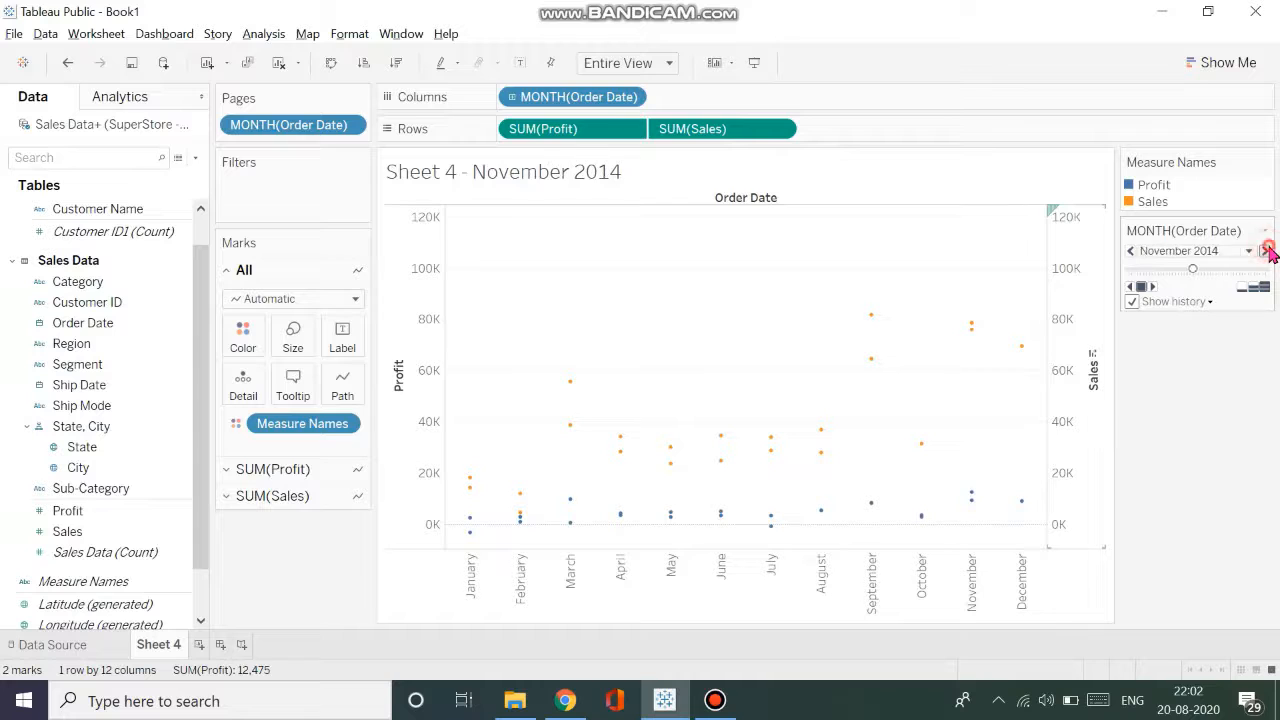
pyautogui.click(1264, 251)
pyautogui.click(1264, 251)
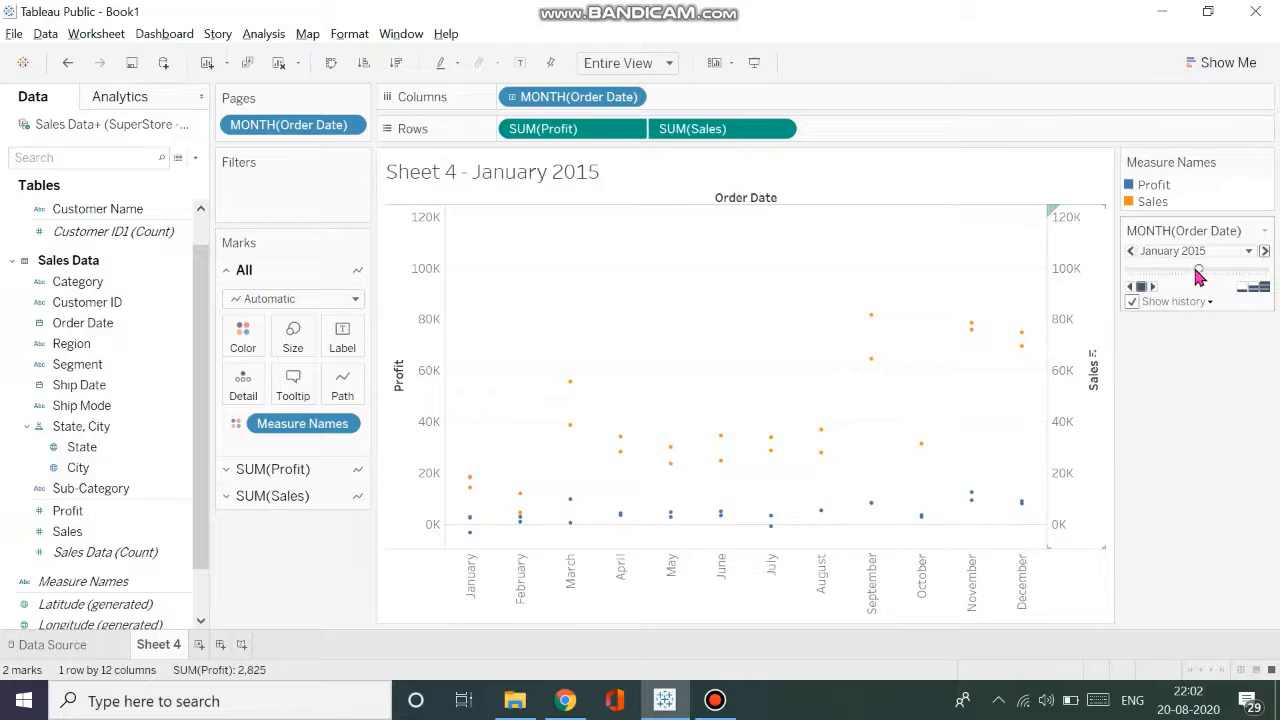
pyautogui.moveTo(1198, 276); pyautogui.dragTo(1071, 289)
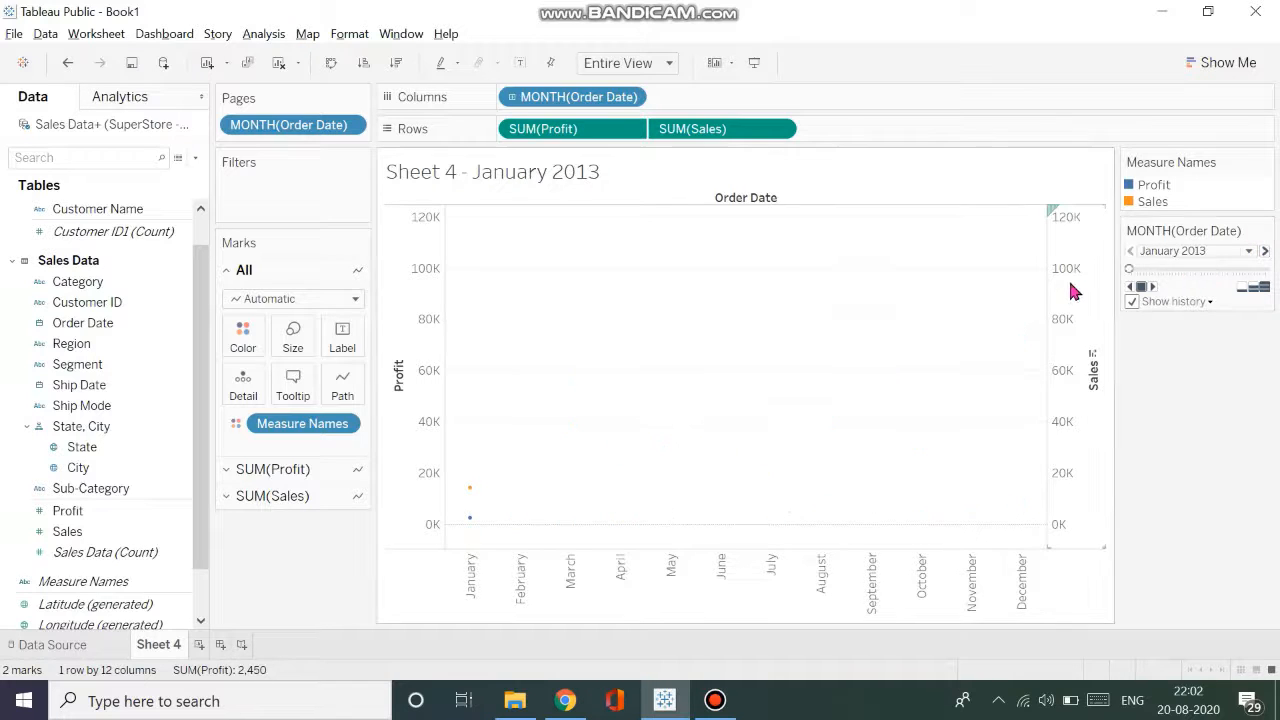
# - Change Order Date on Columns to the continuous month-and-year level (May 2015 format)
pyautogui.click(630, 98)
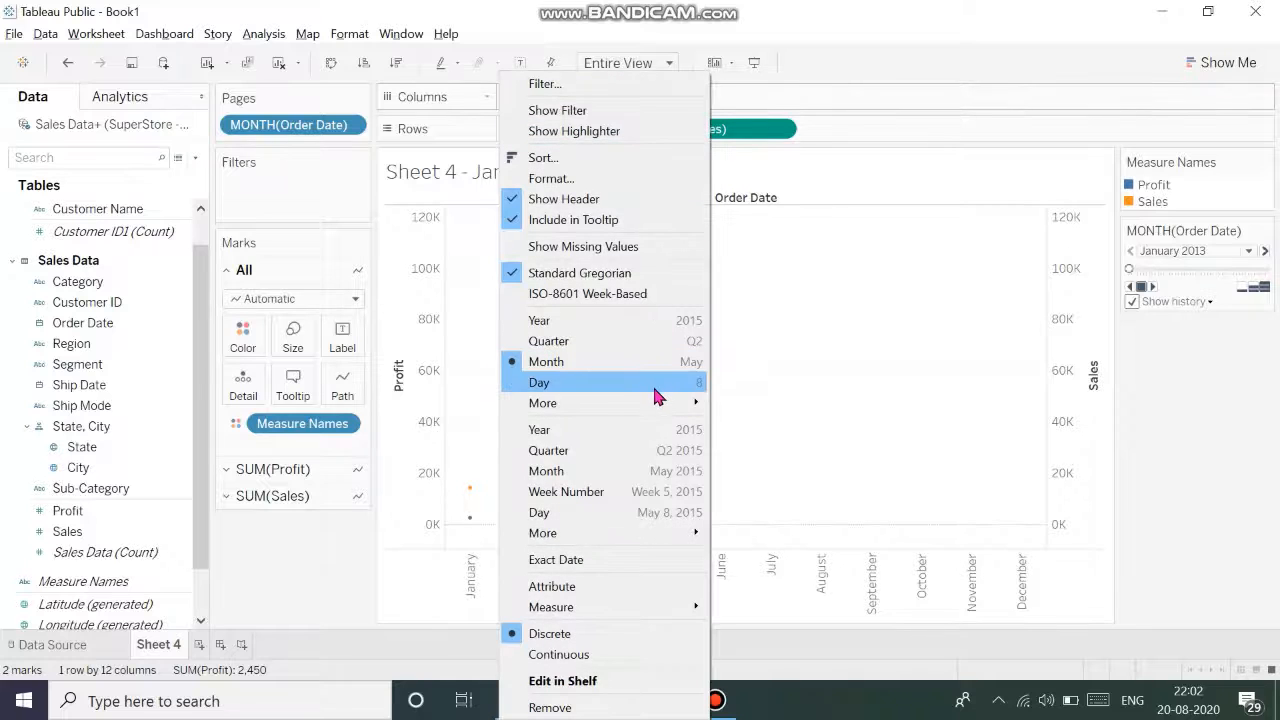
pyautogui.click(634, 471)
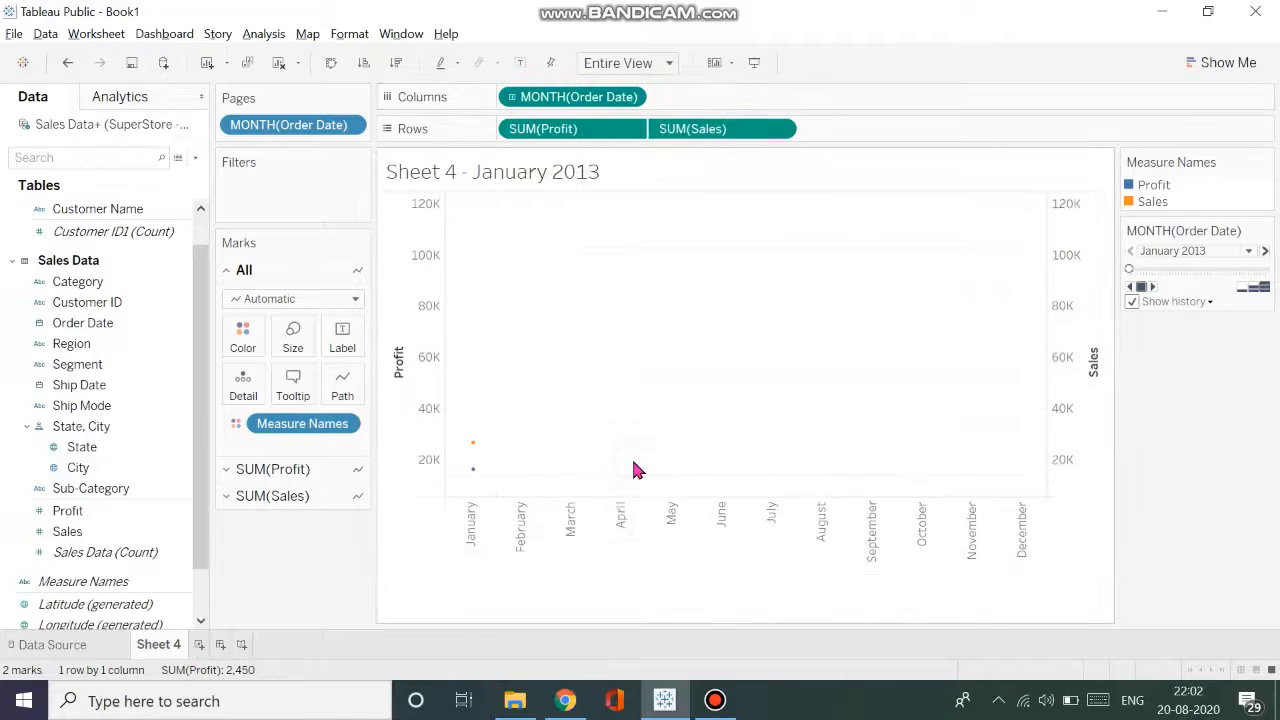
pyautogui.click(350, 125)
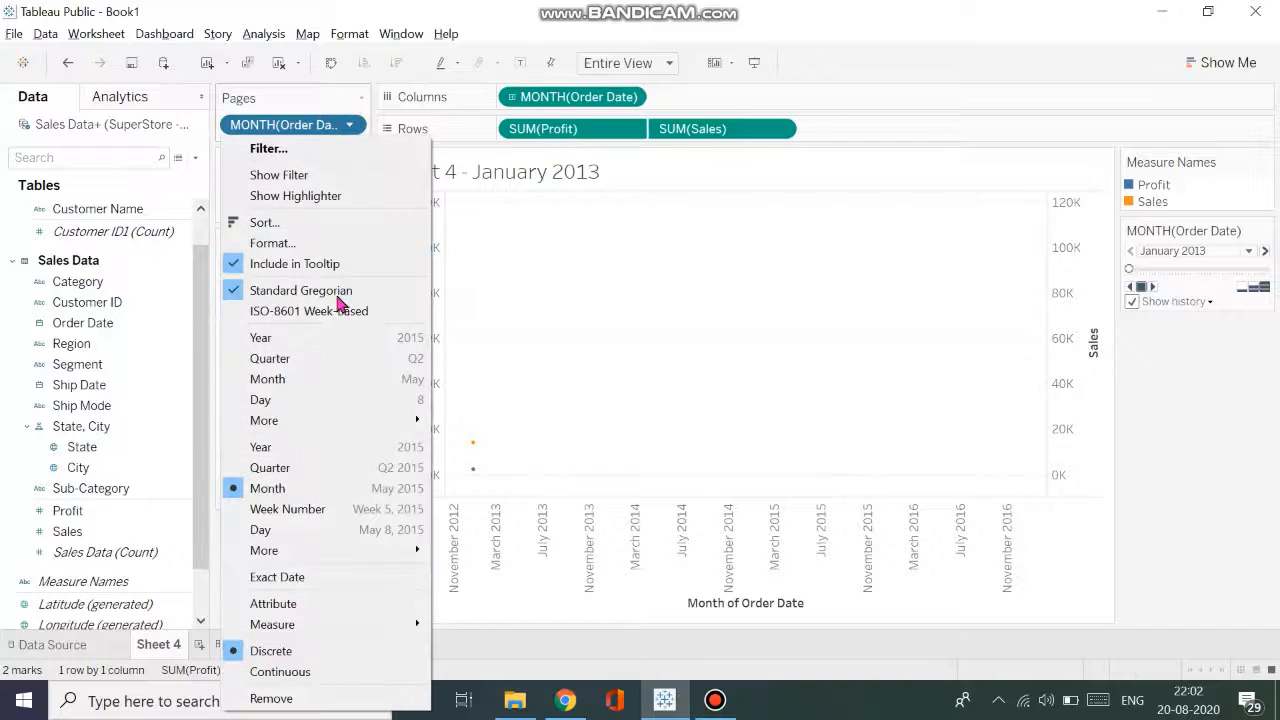
pyautogui.click(865, 25)
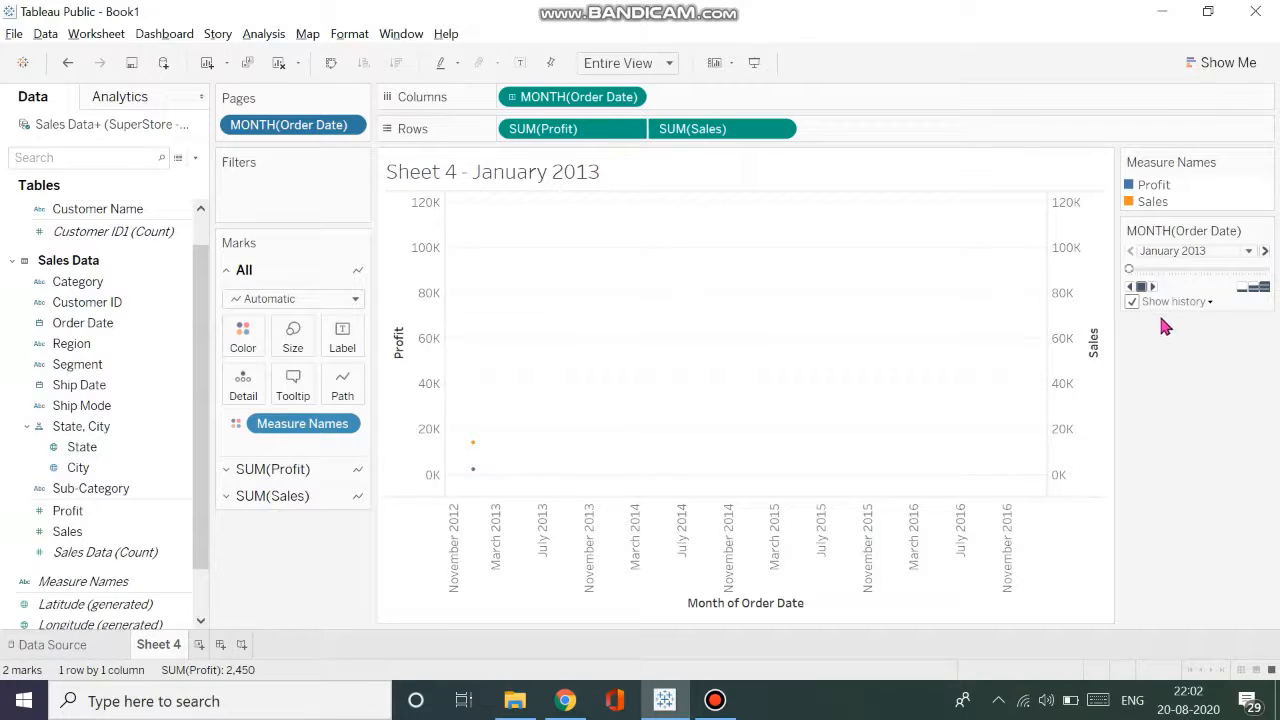
# - Play the page animation forward from January 2013 through December 2016 with history shown
pyautogui.press('ctrl')
pyautogui.press('ctrl')
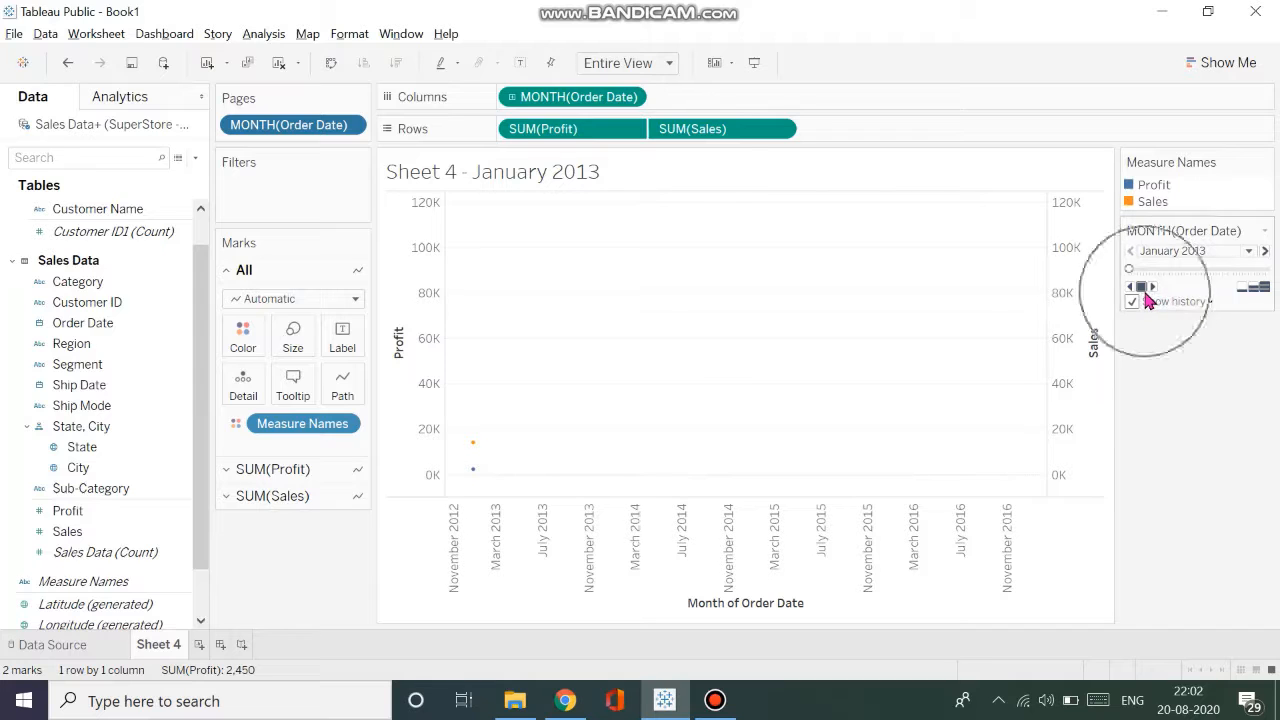
pyautogui.click(1131, 300)
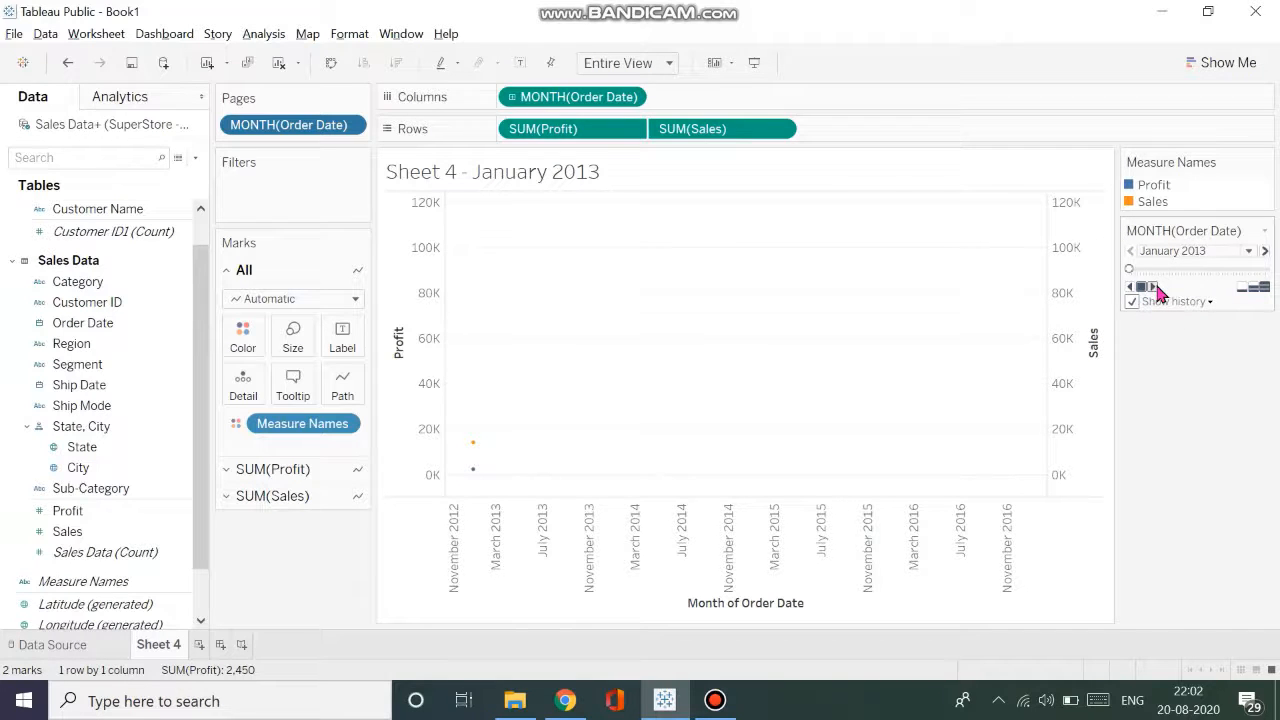
pyautogui.press('ctrl')
pyautogui.click(1154, 287)
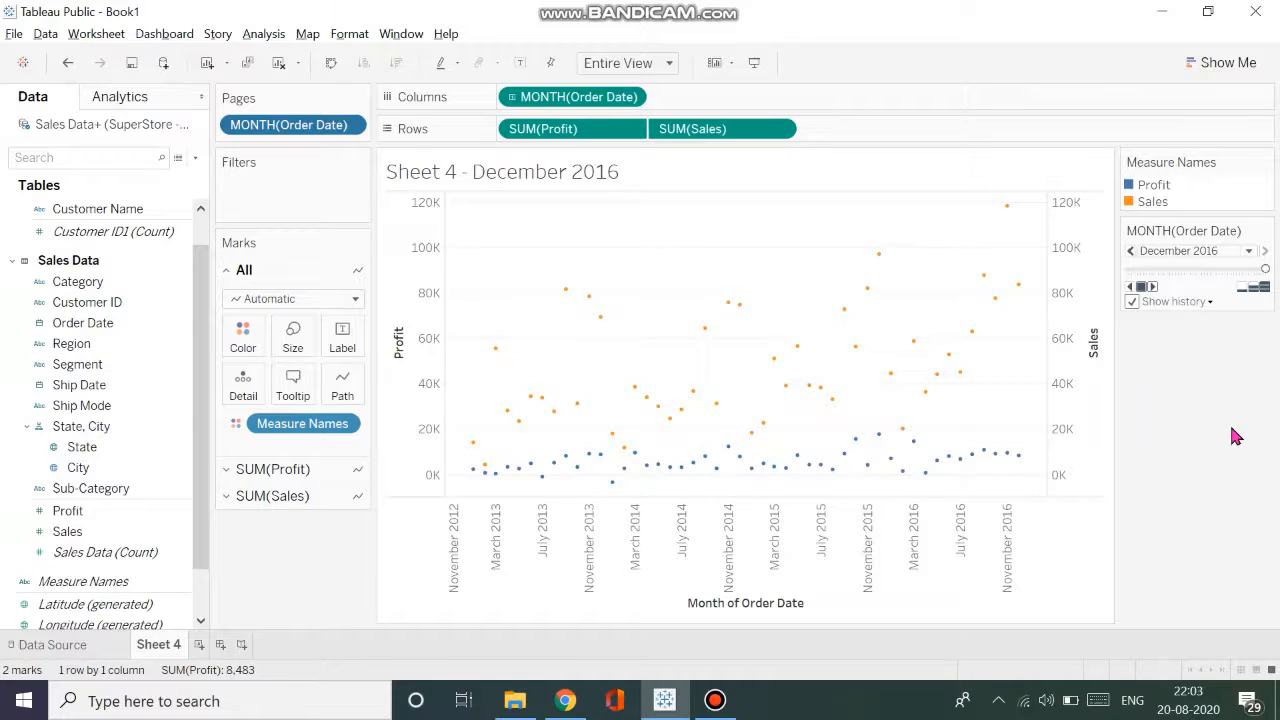
# - Replay the pages from January 2013 at the slowest speed, inspect the early 2013 marks, and switch playback to the fastest speed
pyautogui.click(1243, 288)
pyautogui.moveTo(1265, 272); pyautogui.dragTo(1123, 271)
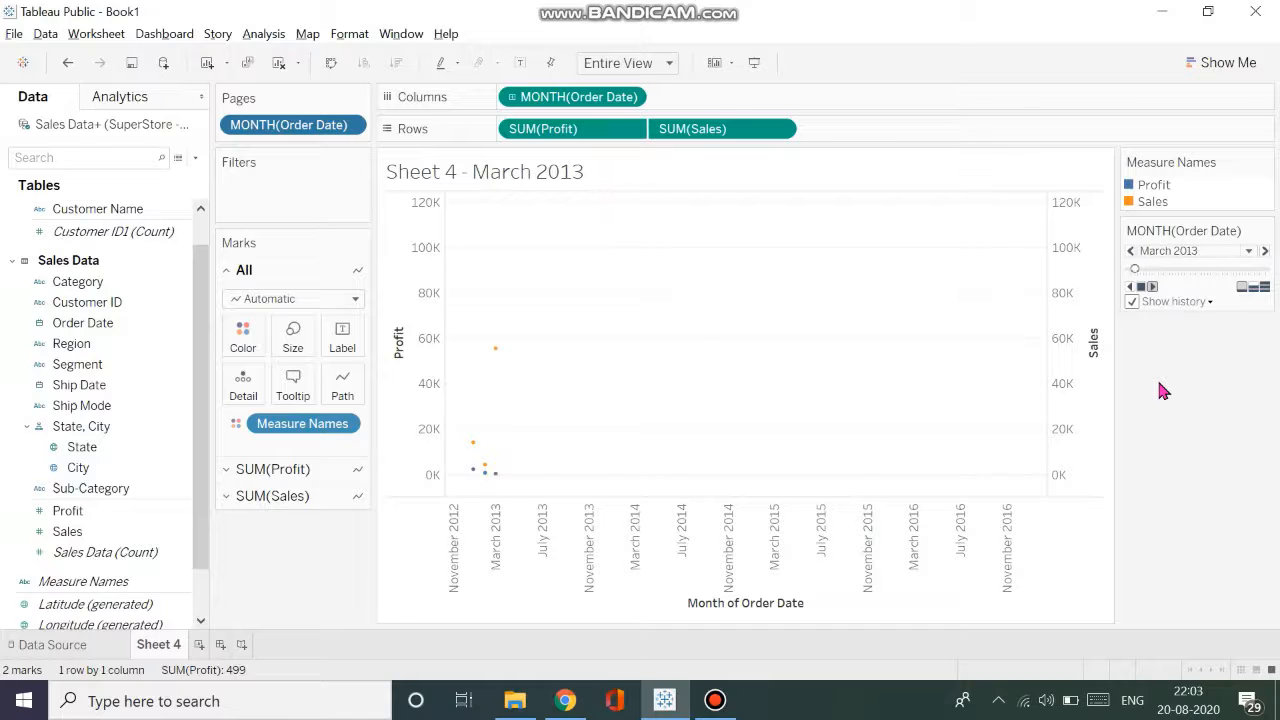
pyautogui.moveTo(494, 356)
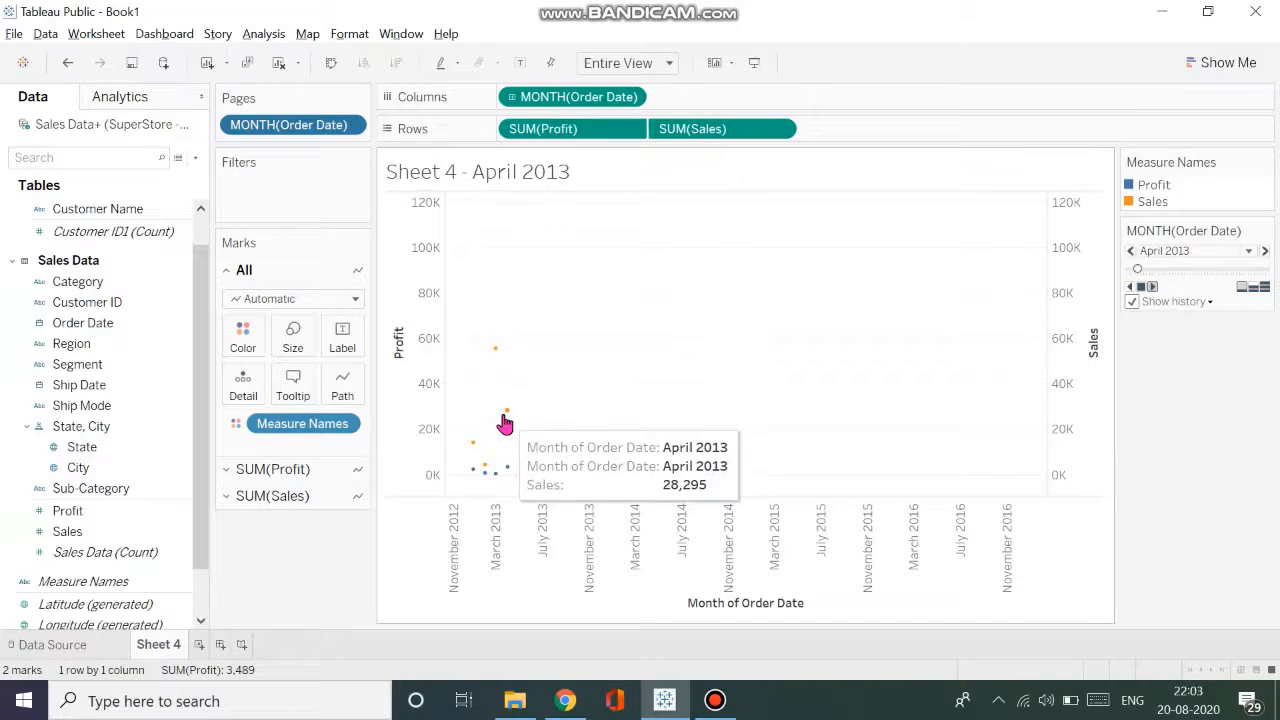
pyautogui.moveTo(478, 478)
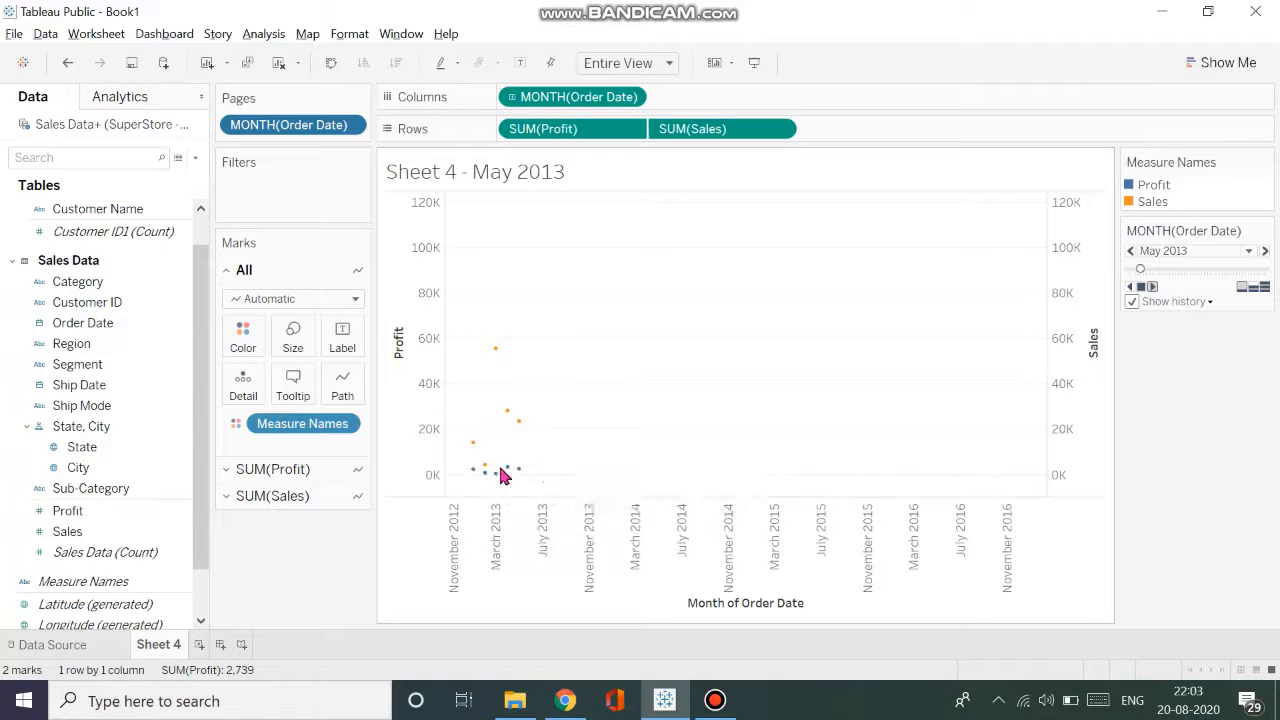
pyautogui.moveTo(519, 474)
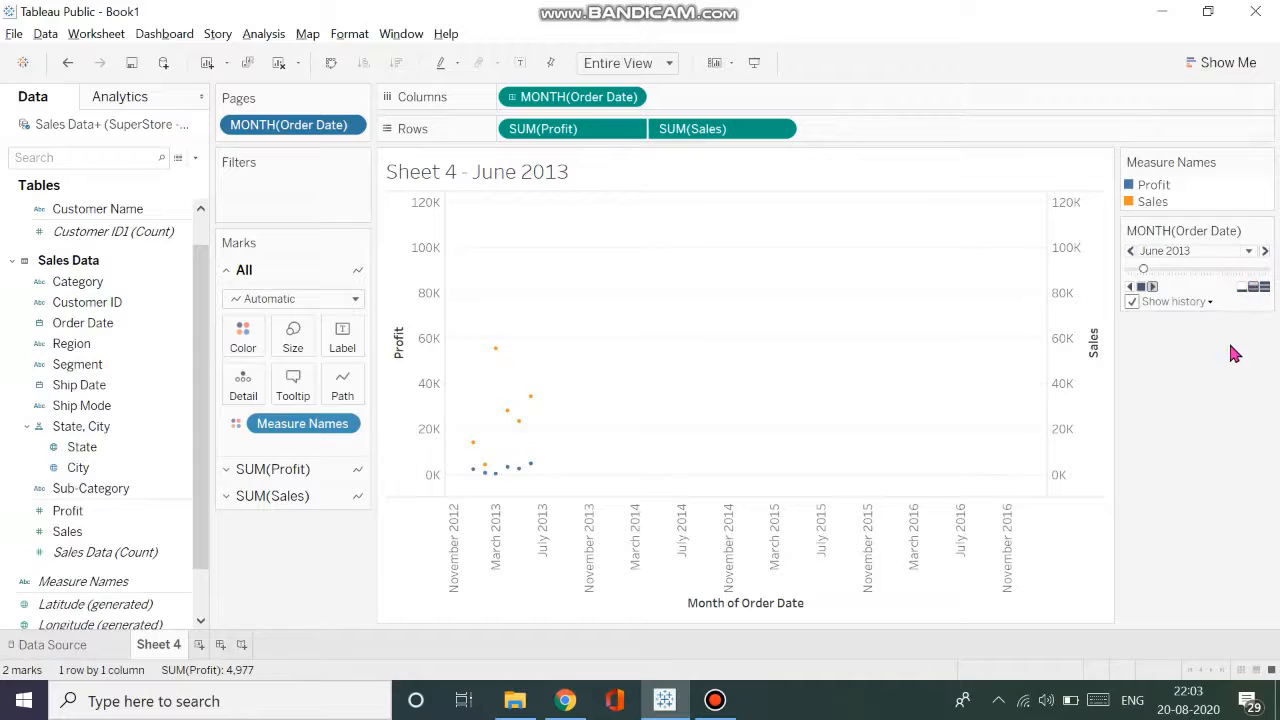
pyautogui.click(1264, 287)
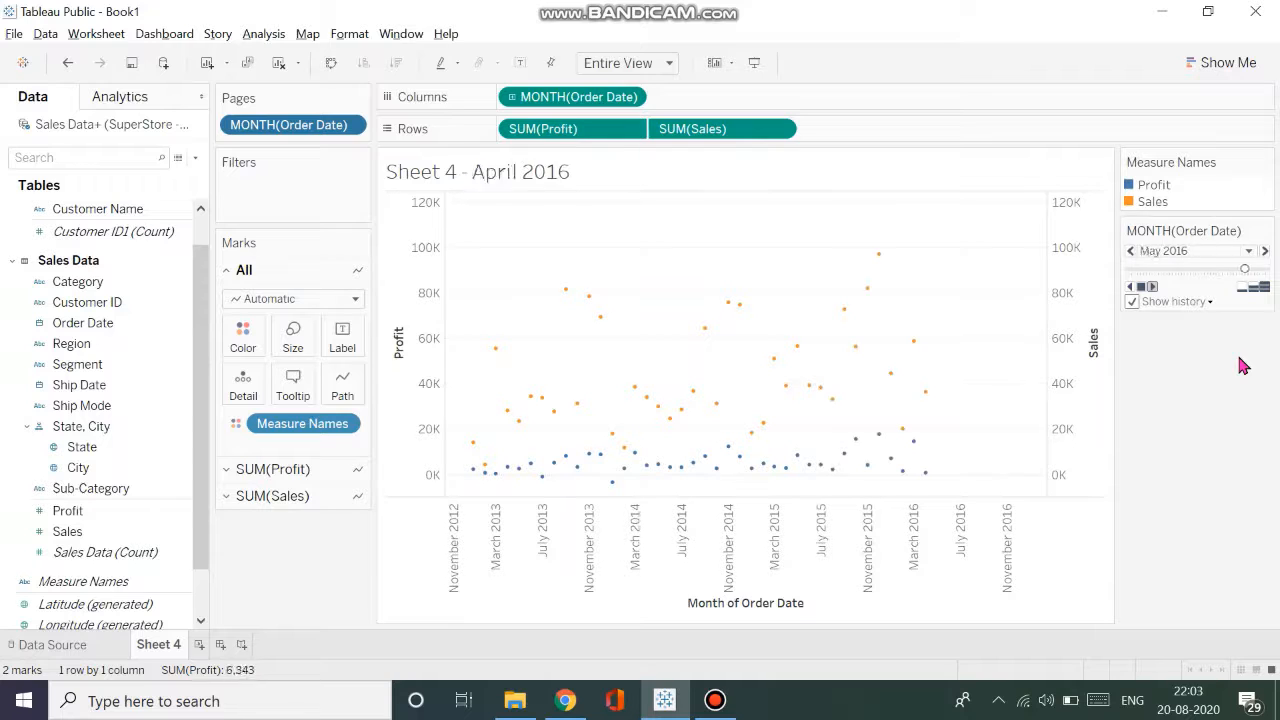
# - Change the mark type for all measures to Bar and replay the pages from January 2013 to December 2016
pyautogui.click(357, 300)
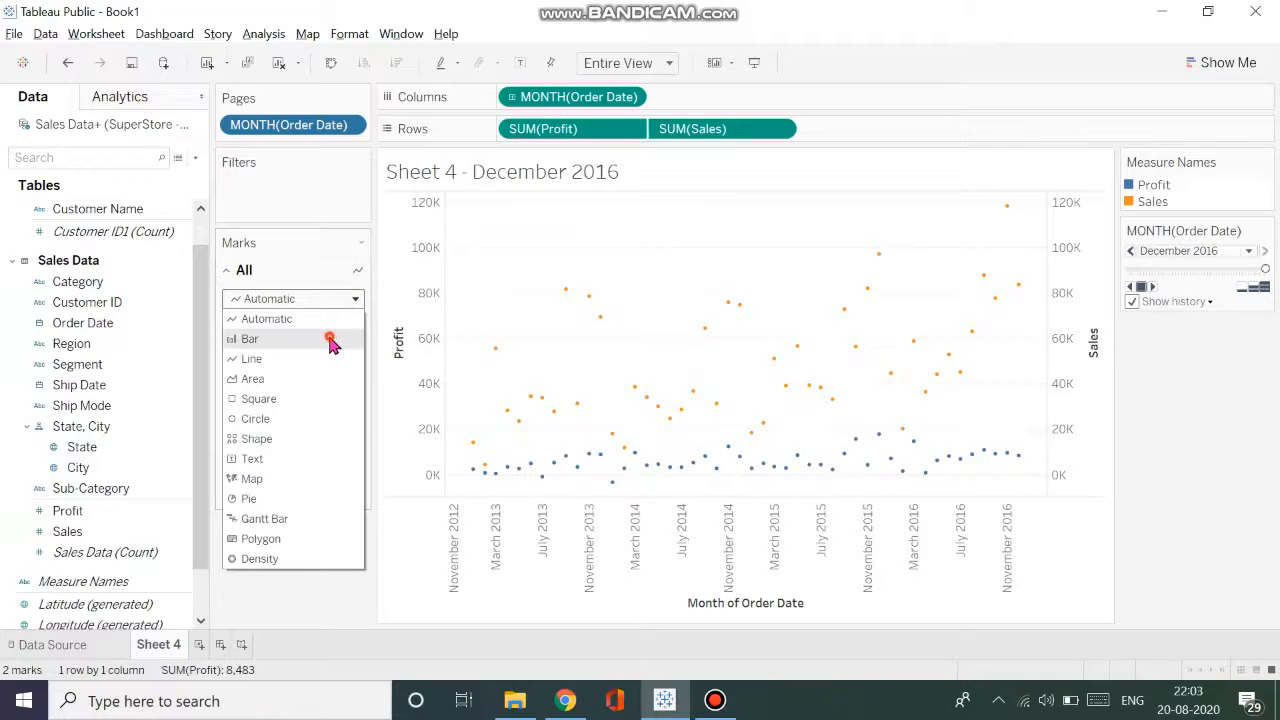
pyautogui.click(335, 338)
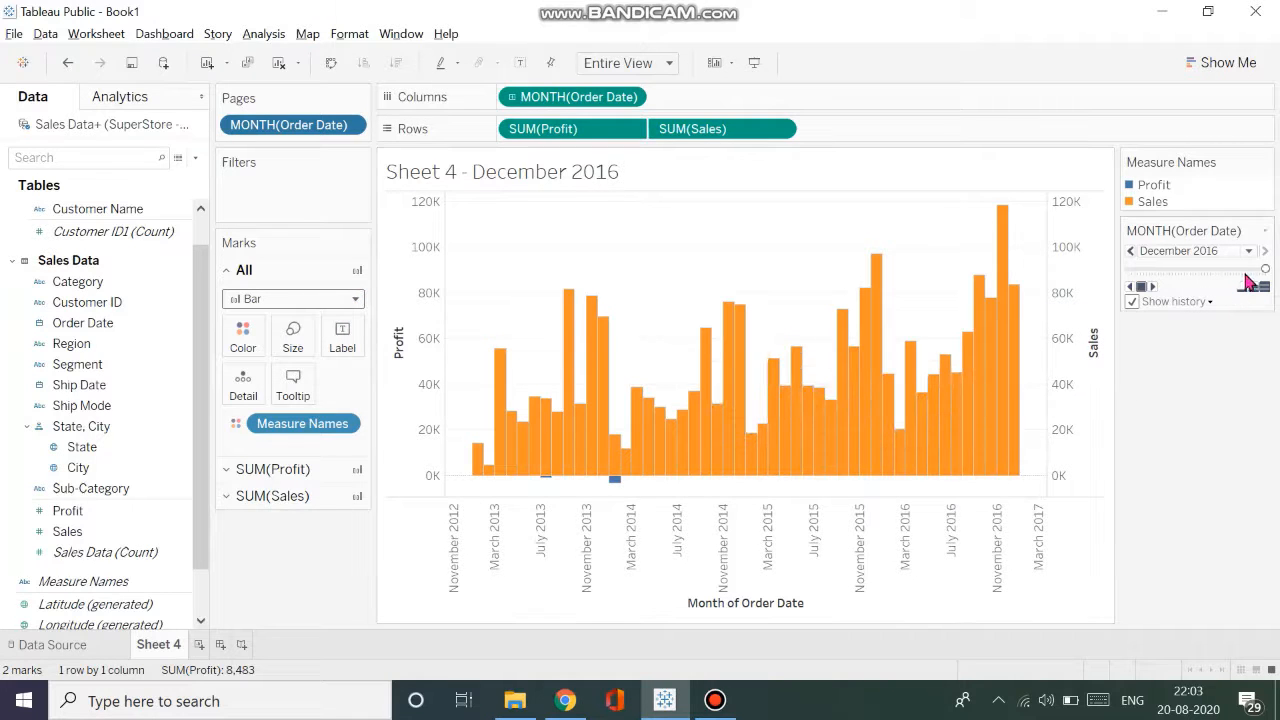
pyautogui.moveTo(1265, 278); pyautogui.dragTo(1063, 297)
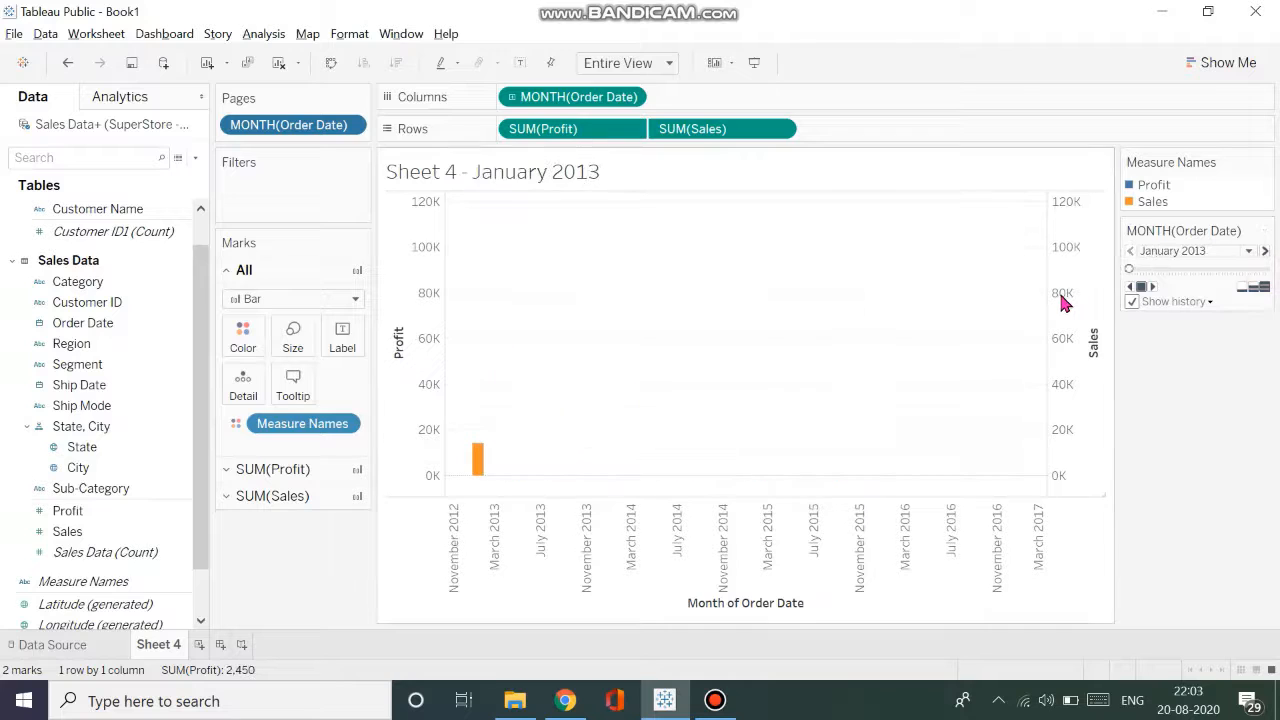
pyautogui.click(1154, 287)
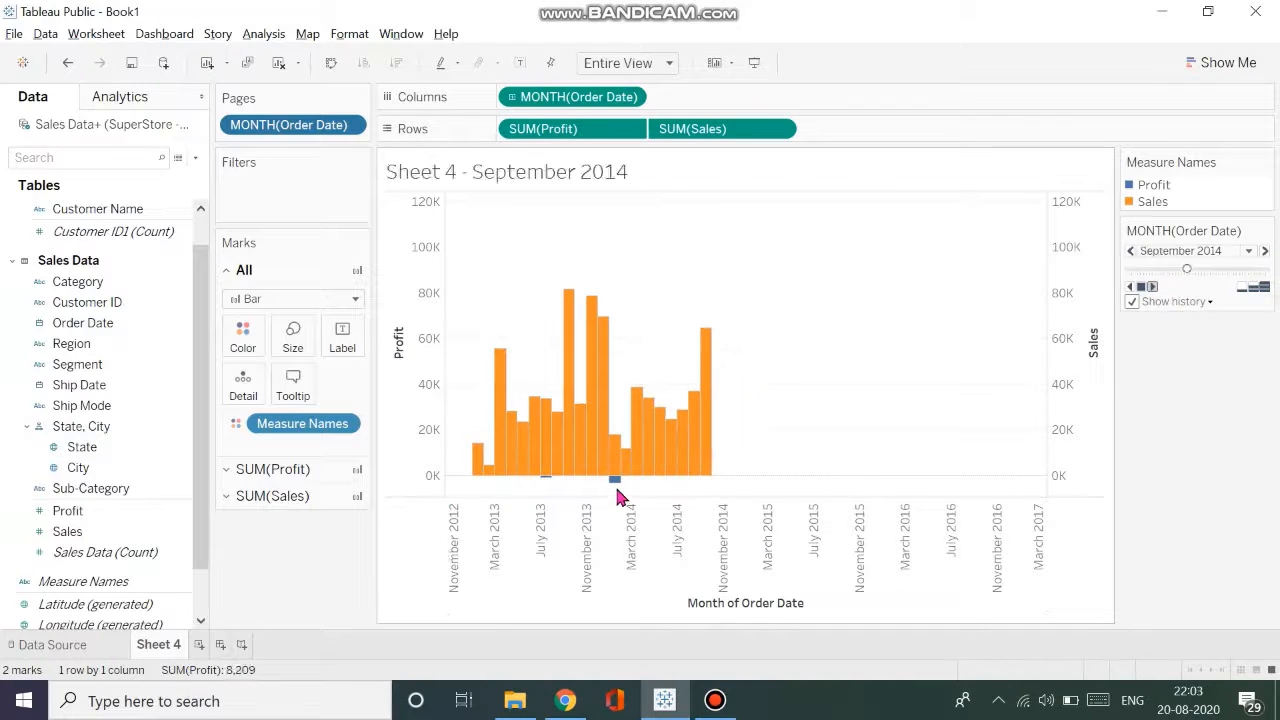
pyautogui.moveTo(614, 484)
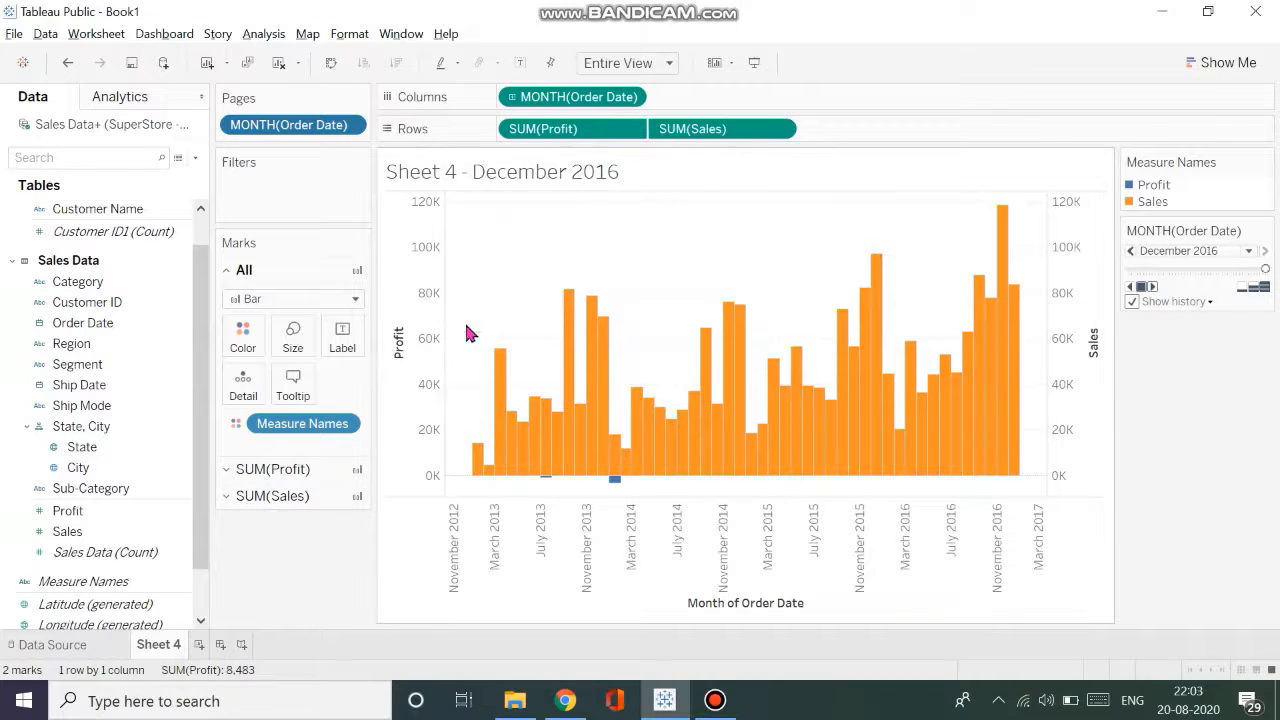
# - Try the Line mark type for all measures, and settle on Area
pyautogui.click(356, 300)
pyautogui.click(329, 358)
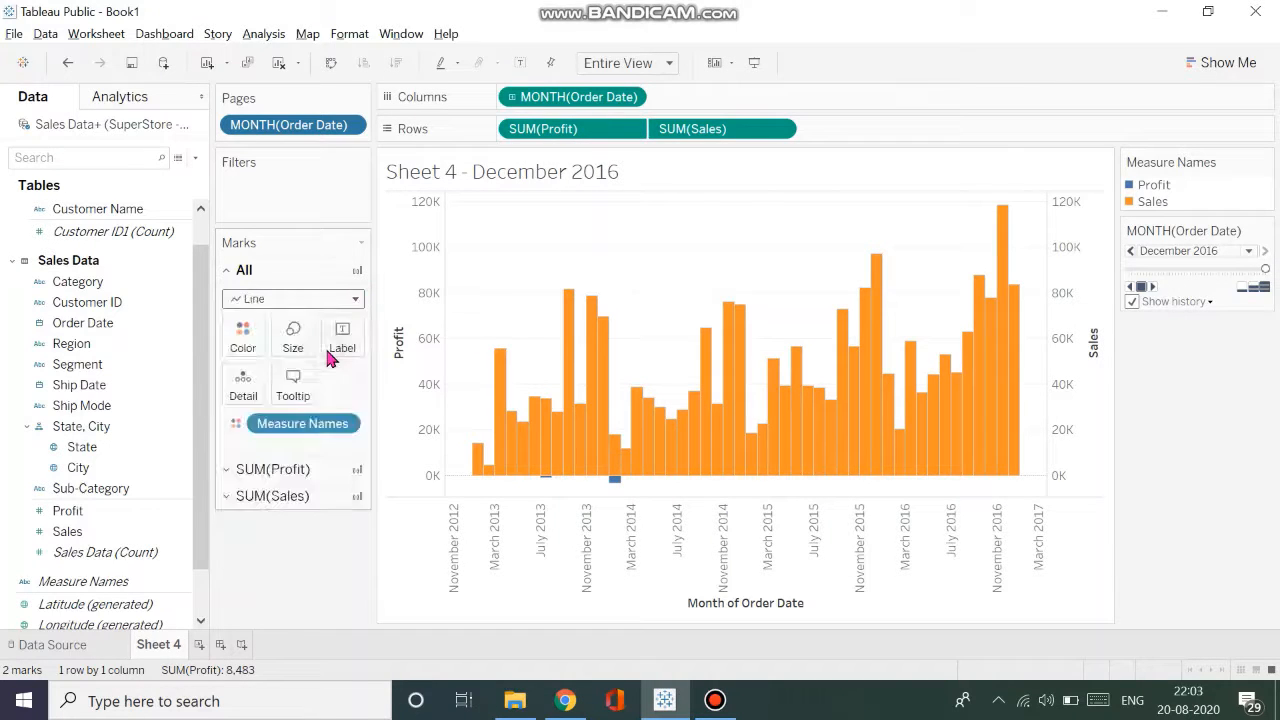
pyautogui.click(356, 300)
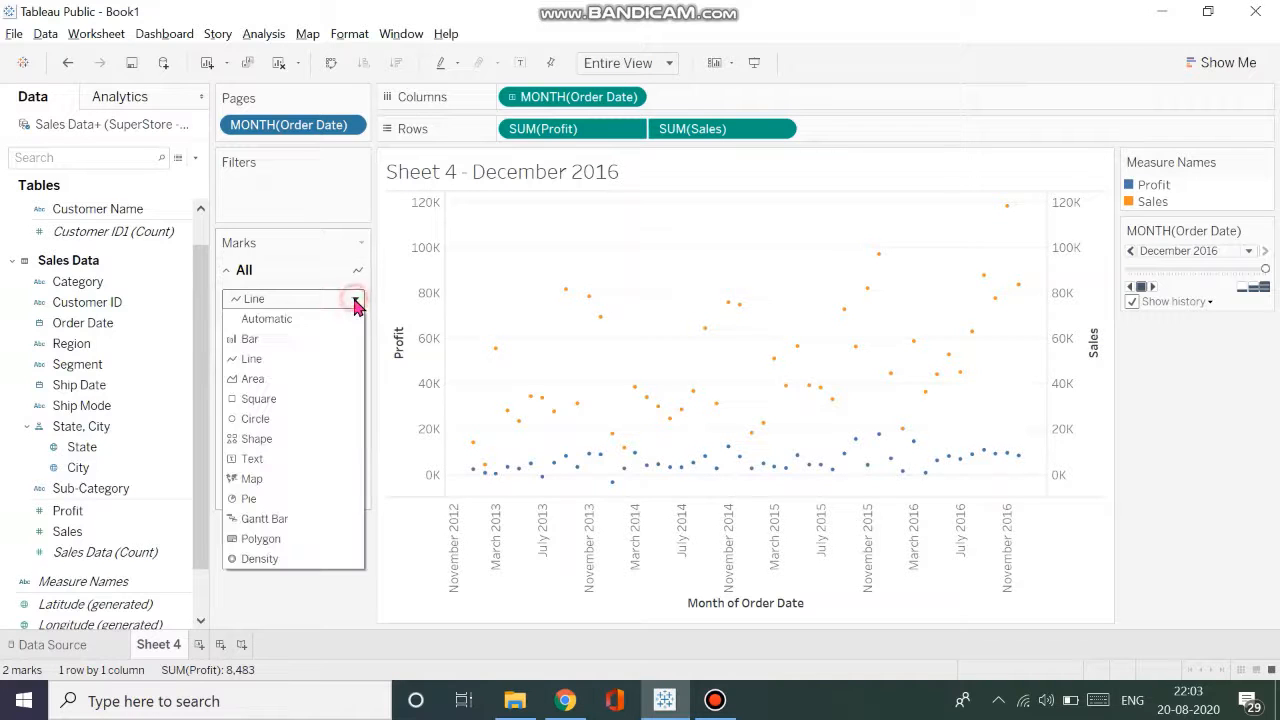
pyautogui.click(314, 389)
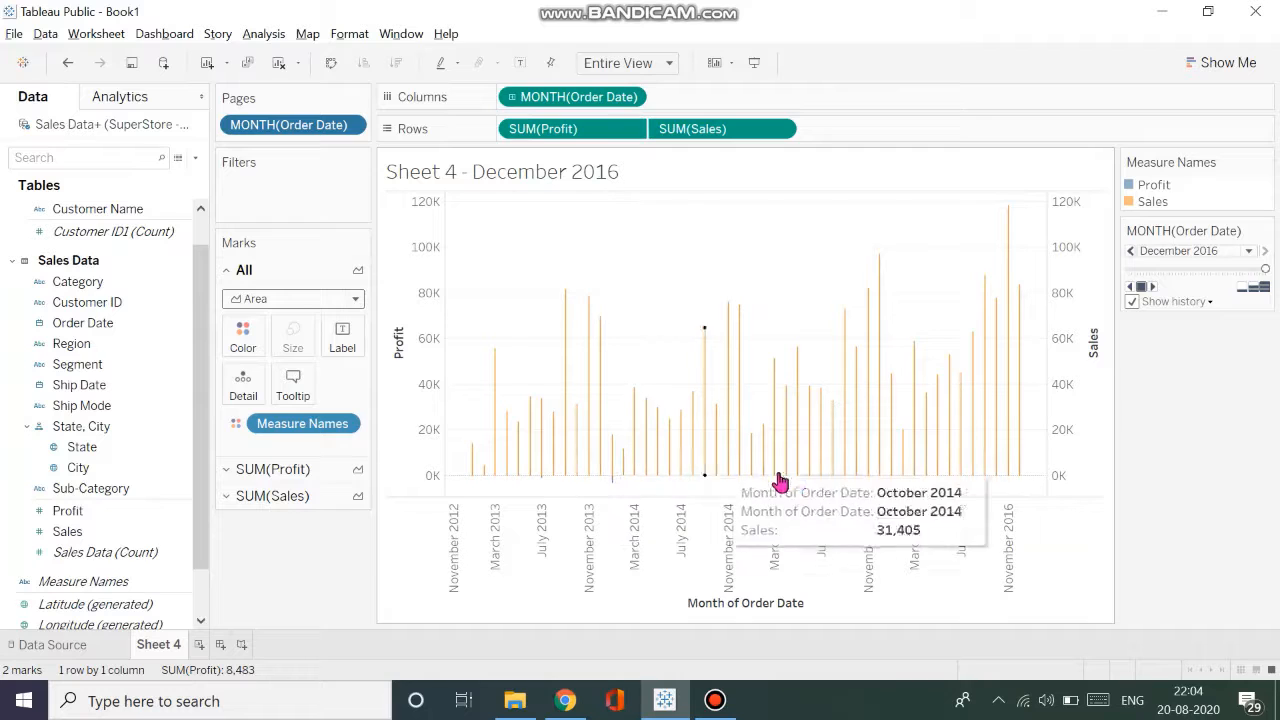
# - Replay the area chart's pages from January 2013 to December 2016 and return the page to January 2013
pyautogui.moveTo(1265, 275); pyautogui.dragTo(994, 300)
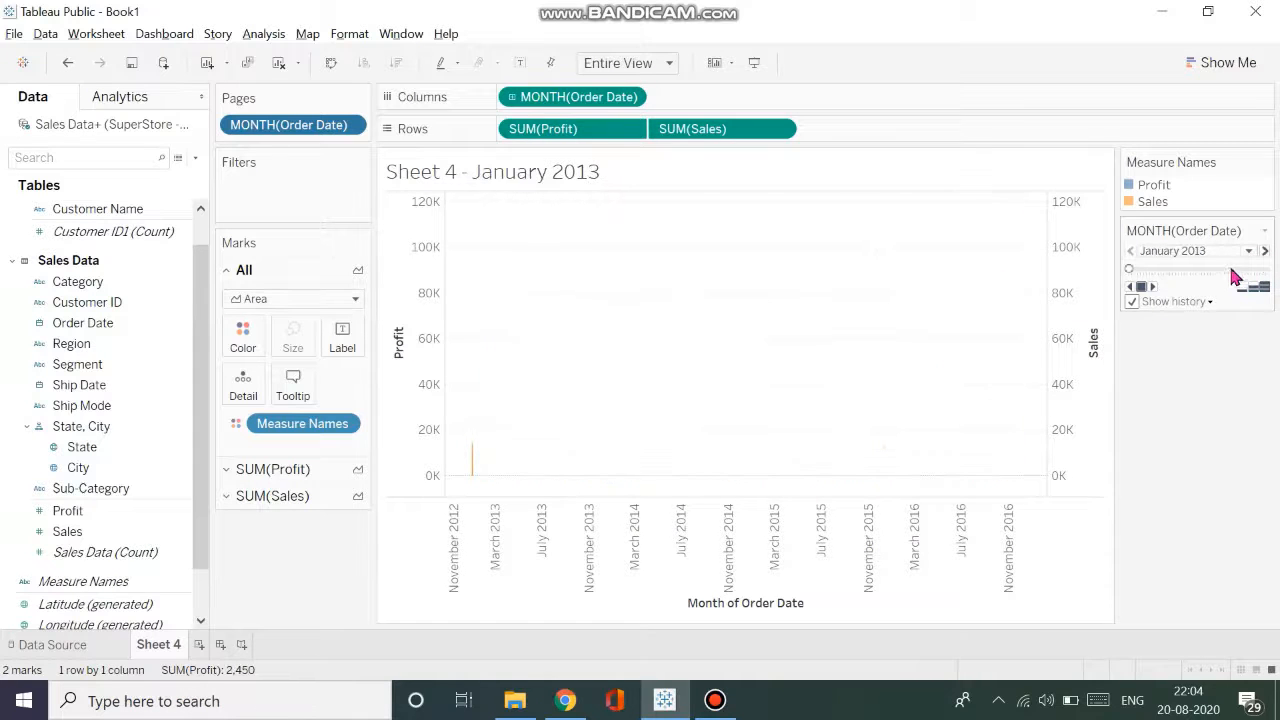
pyautogui.click(1153, 287)
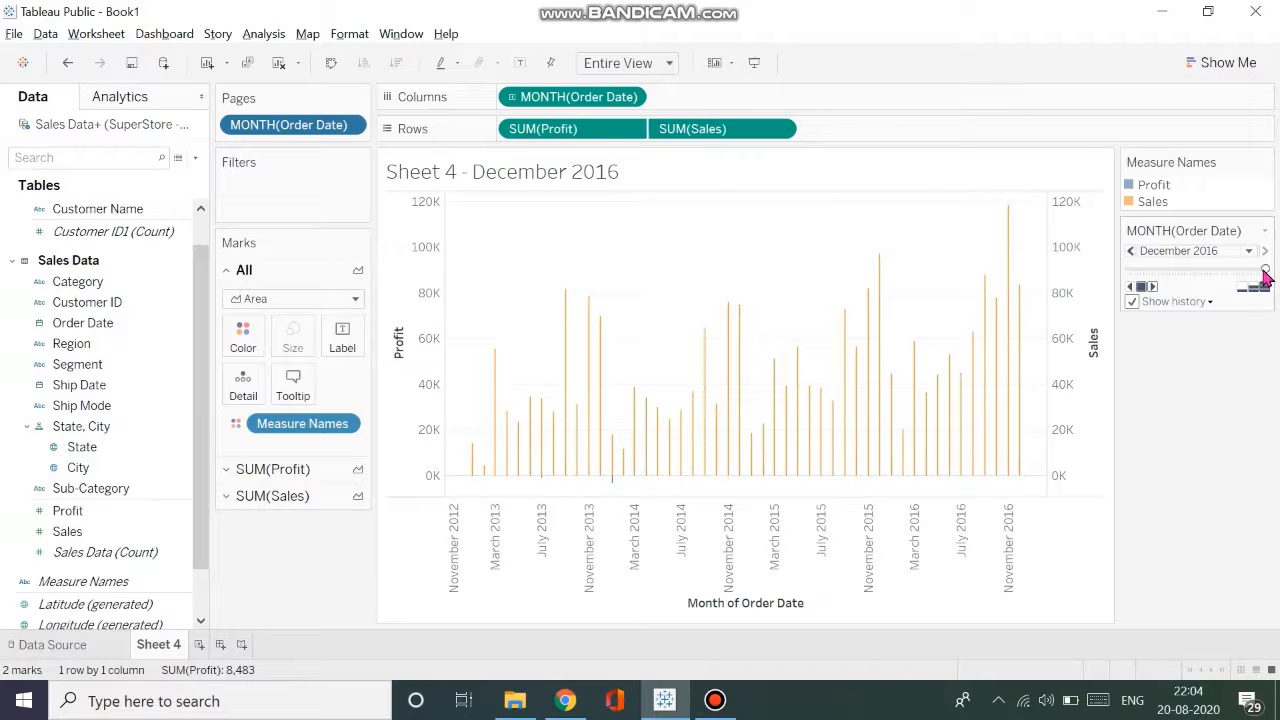
pyautogui.moveTo(1265, 270); pyautogui.dragTo(1108, 286)
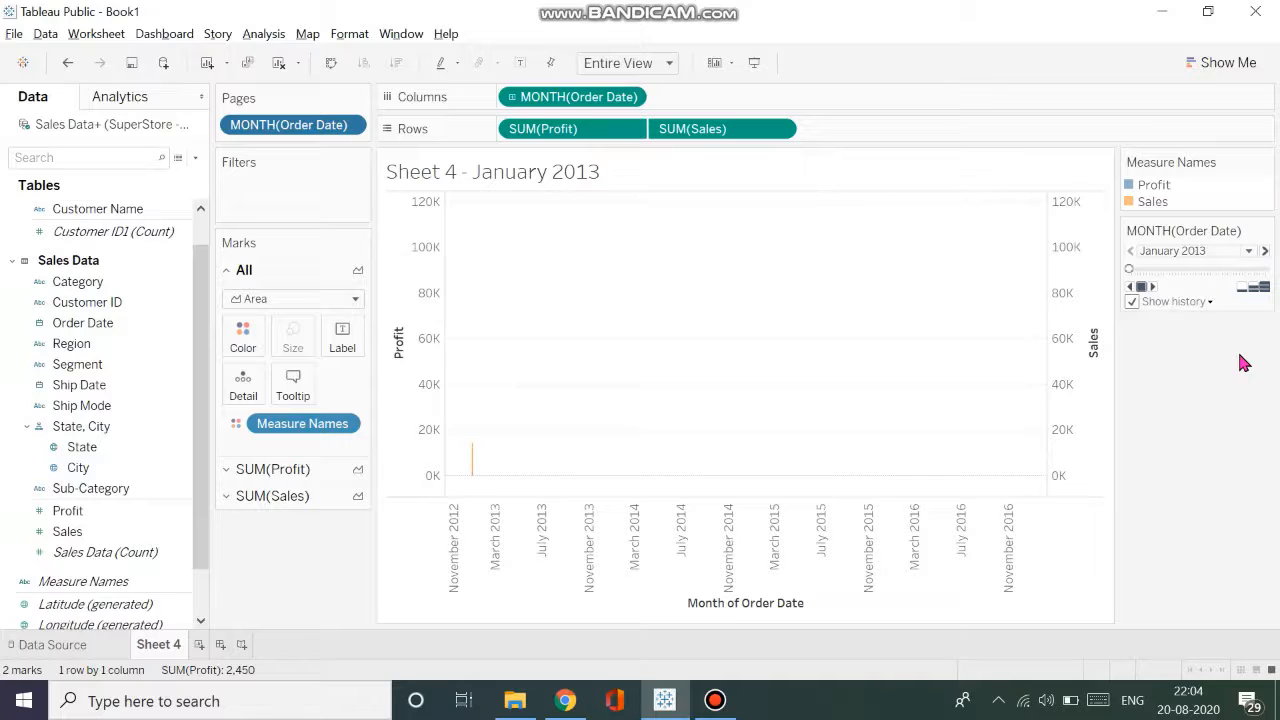
# - Jump the chart page directly to July 2013, followed by September 2014
pyautogui.click(1248, 253)
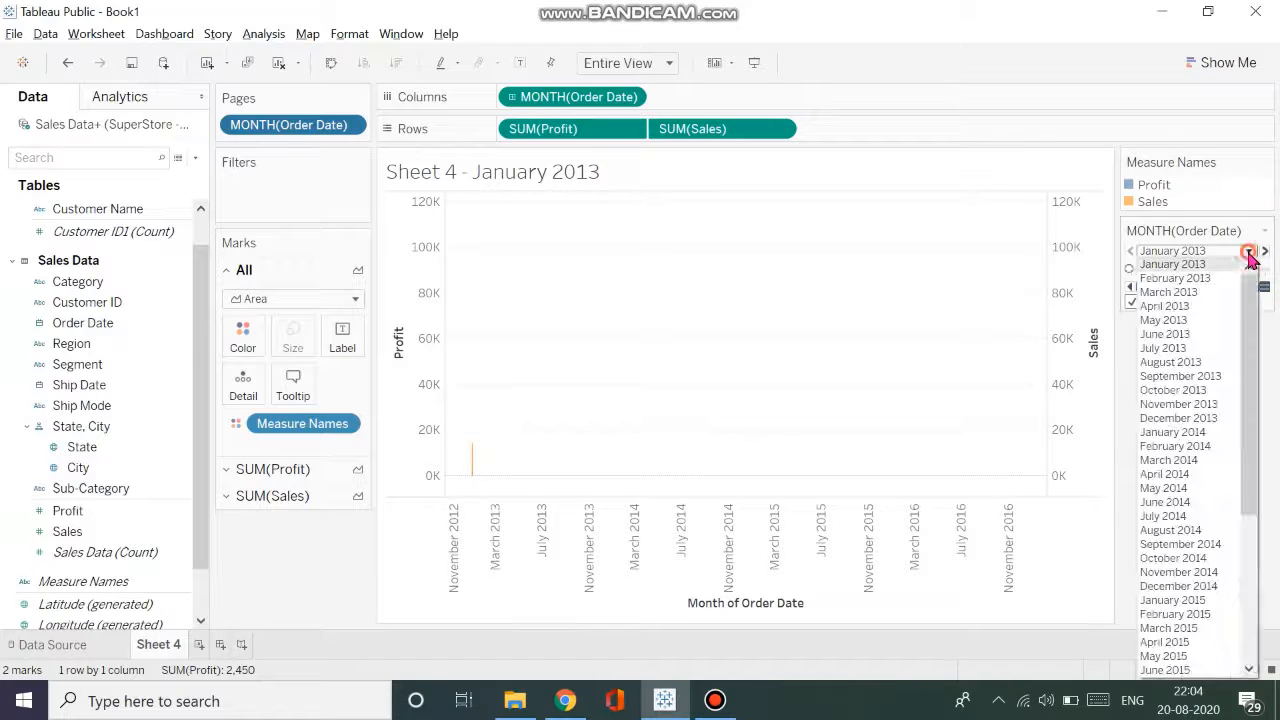
pyautogui.scroll(-1, 1250, 318)
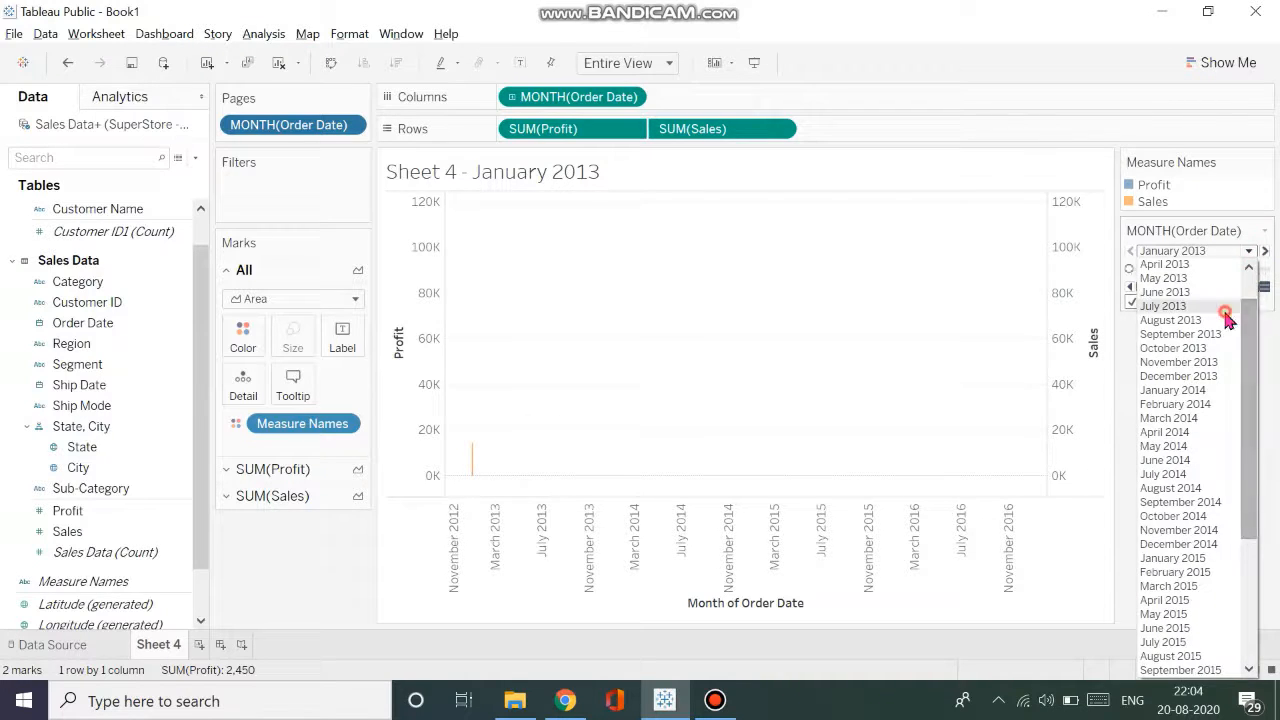
pyautogui.click(1222, 318)
pyautogui.click(1254, 252)
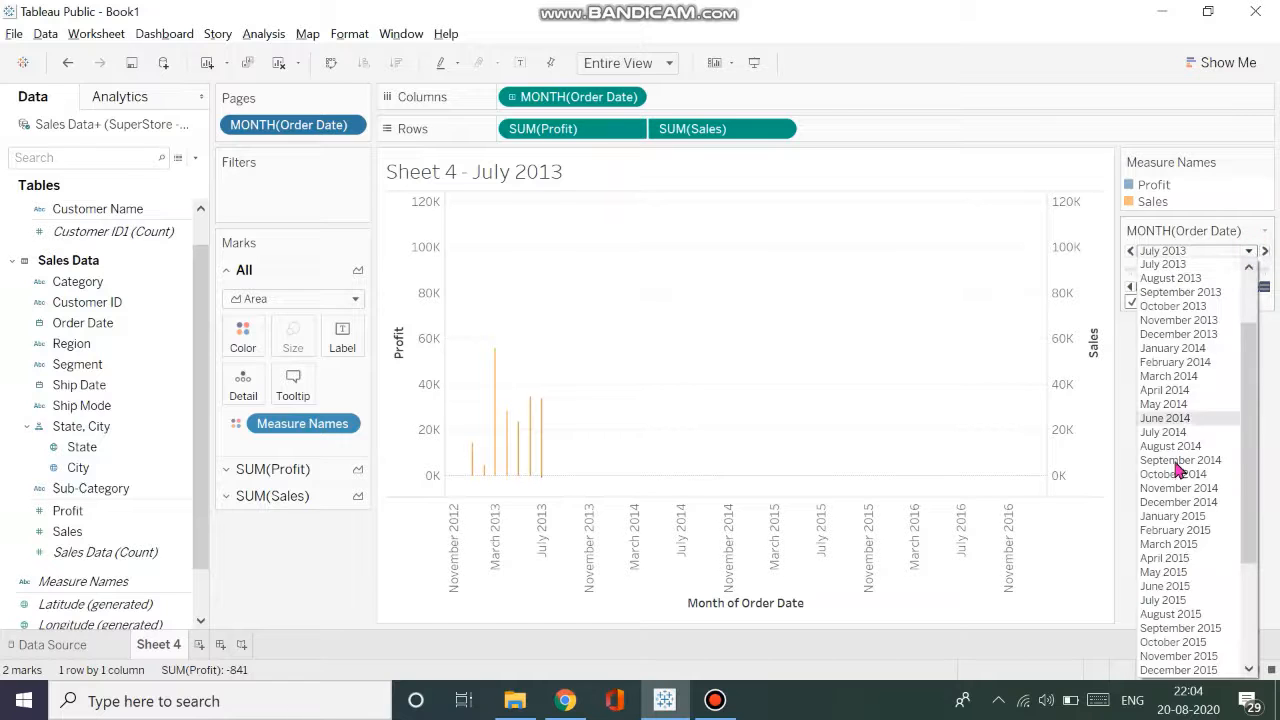
pyautogui.click(1176, 468)
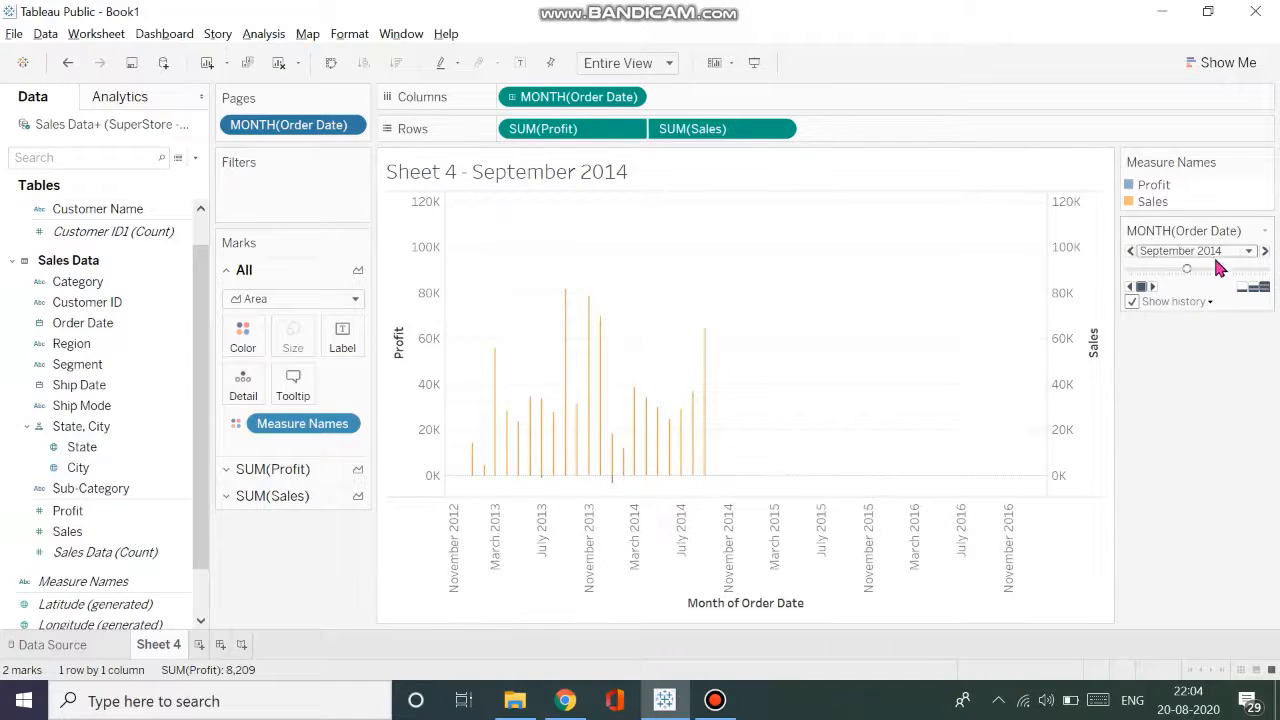
# - Turn page history off and back on, and jump the chart page directly to June 2016
pyautogui.click(1131, 302)
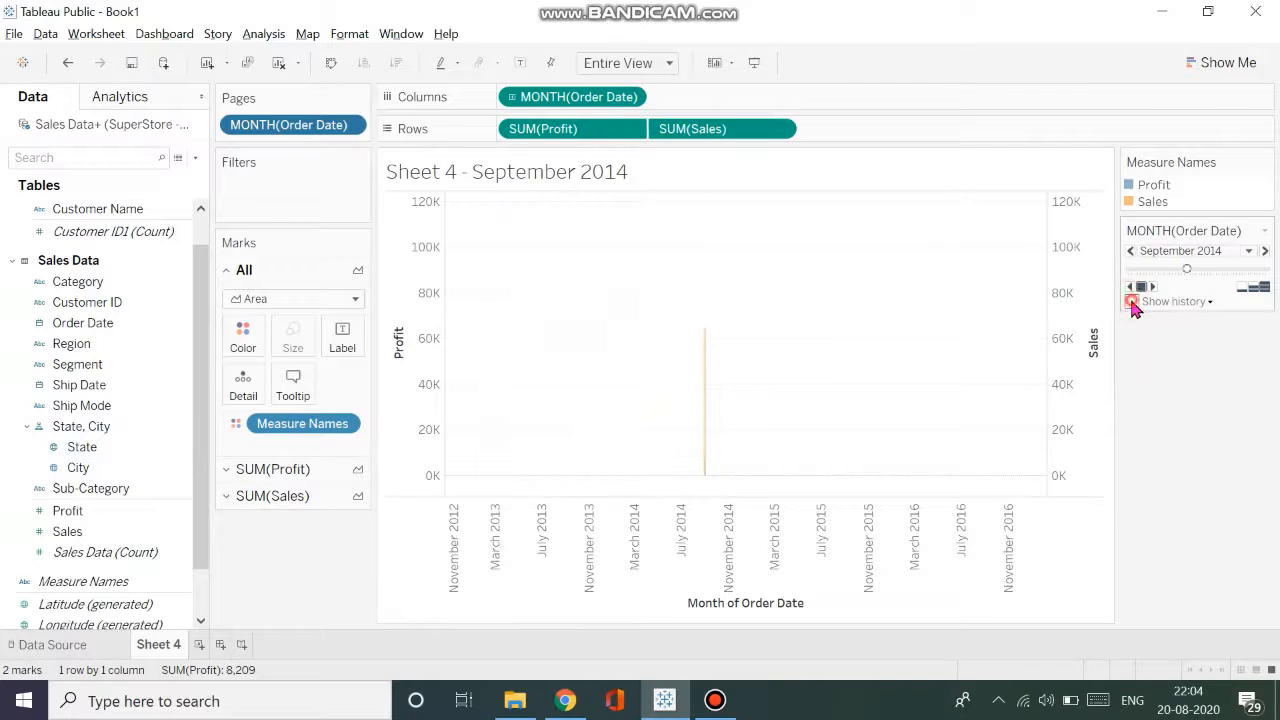
pyautogui.click(1131, 302)
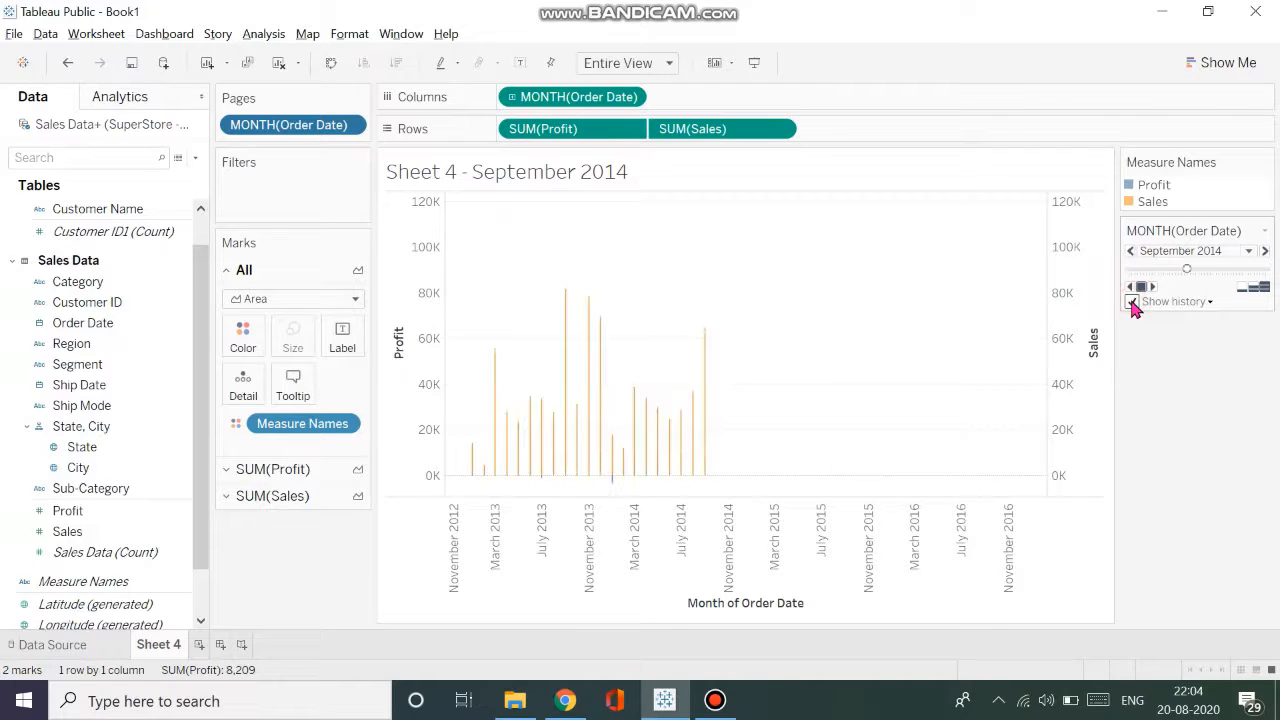
pyautogui.click(1250, 252)
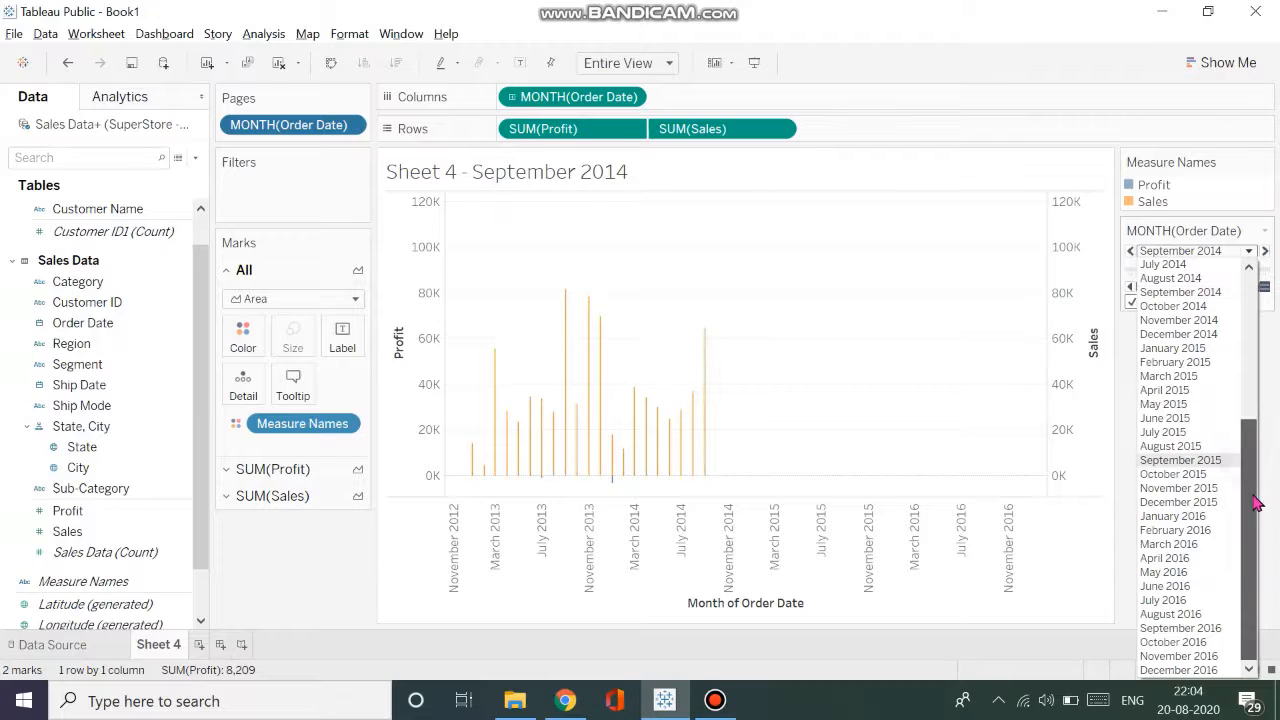
pyautogui.click(1195, 587)
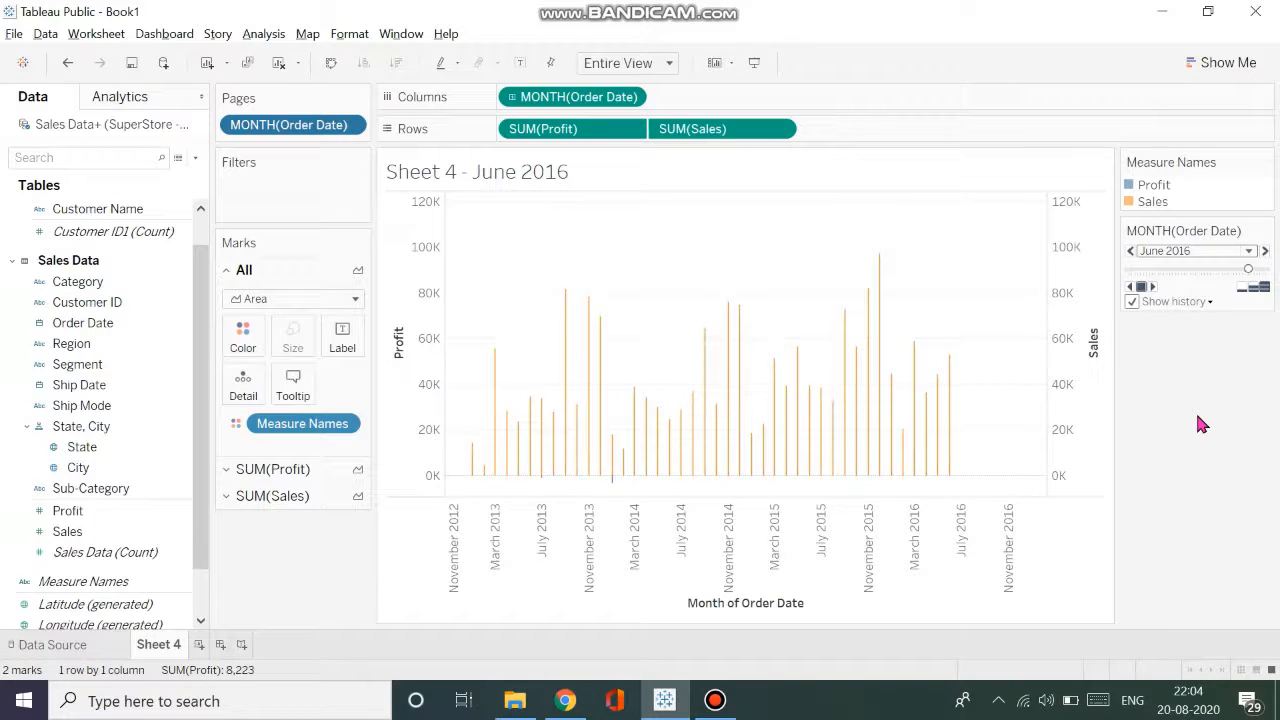